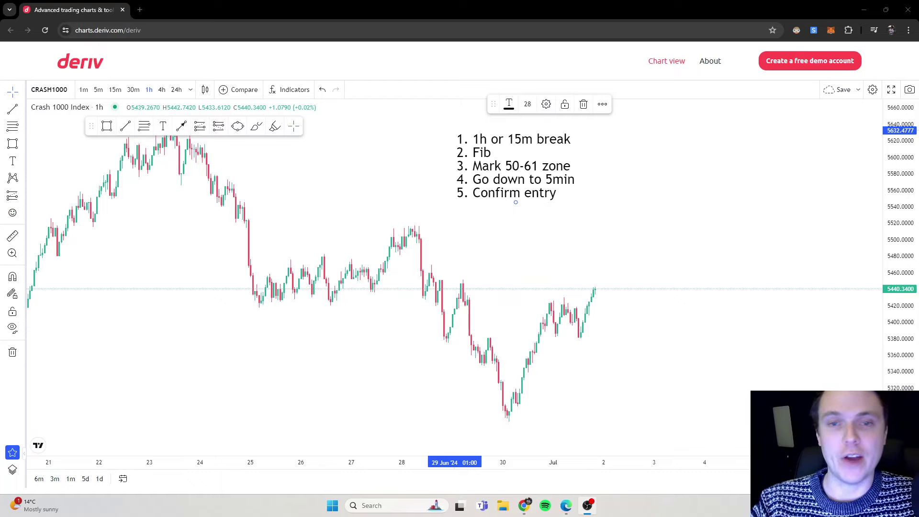
# Move the five-point checklist text slightly lower on the Crash 1000 chart.
pyautogui.moveTo(500, 189); pyautogui.dragTo(499, 193)
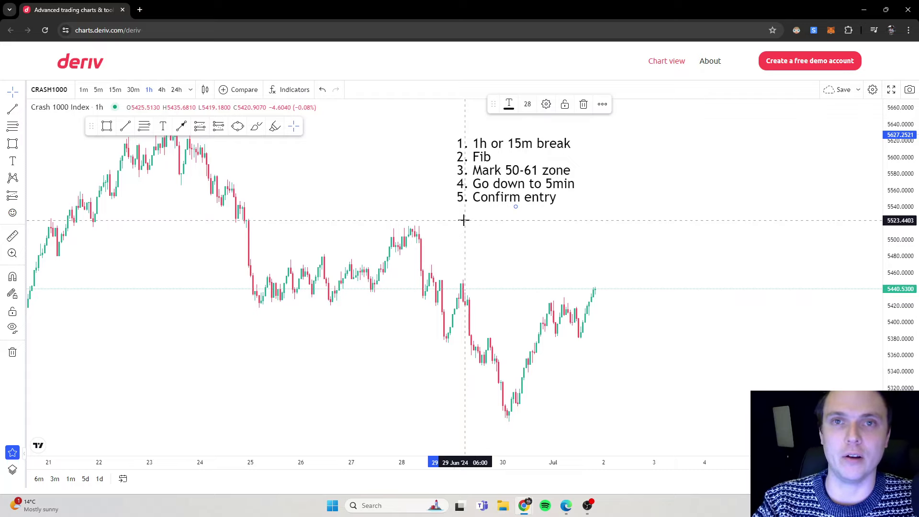
pyautogui.moveTo(507, 249); pyautogui.dragTo(495, 236)
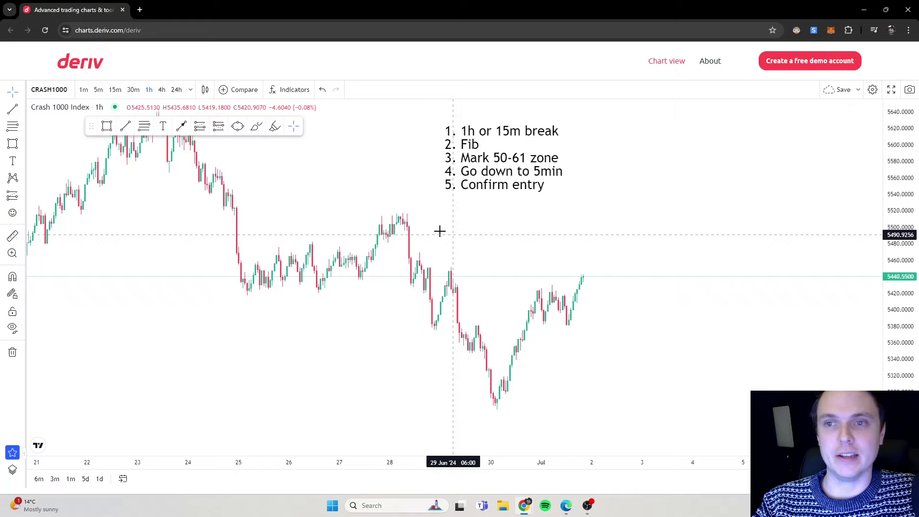
# Sketch a falling and a rising price path with the Brush, marking each structure break with a line and each retest with a circle.
pyautogui.click(256, 126)
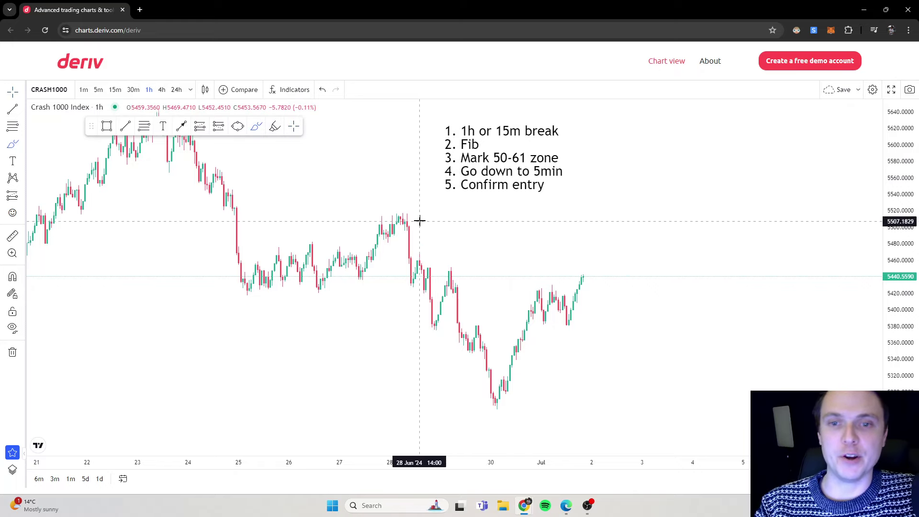
pyautogui.moveTo(419, 224)
pyautogui.mouseDown()
pyautogui.moveTo(455, 230)
pyautogui.moveTo(498, 308)
pyautogui.moveTo(554, 311)
pyautogui.mouseUp()
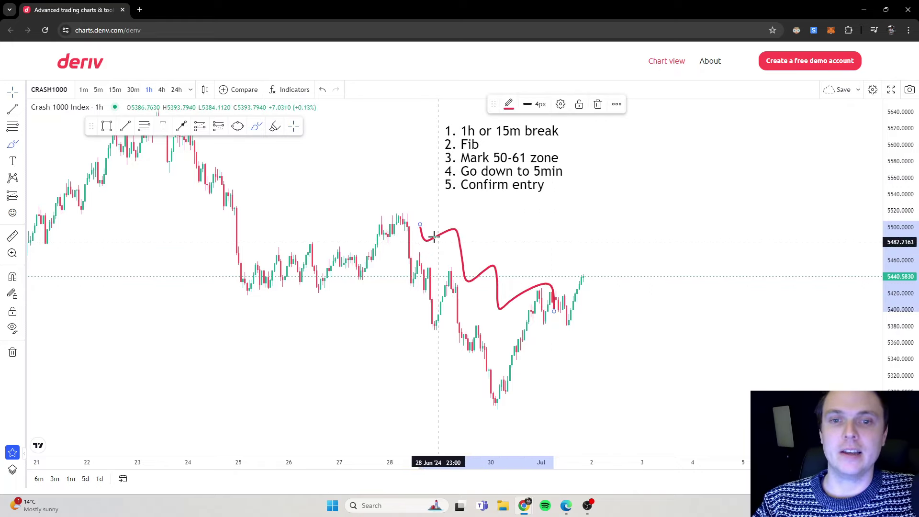
pyautogui.moveTo(610, 264); pyautogui.dragTo(743, 144)
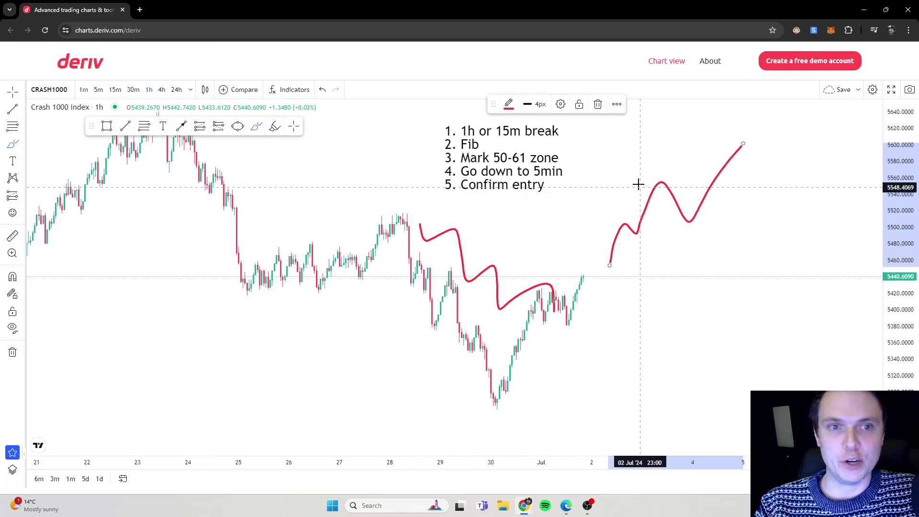
pyautogui.moveTo(599, 221)
pyautogui.mouseDown()
pyautogui.moveTo(707, 217)
pyautogui.moveTo(680, 211)
pyautogui.mouseUp()
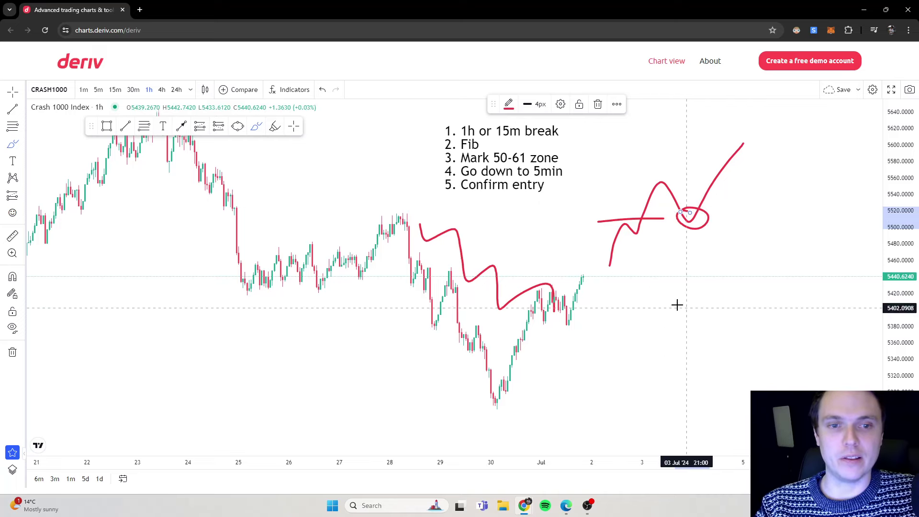
pyautogui.moveTo(420, 242)
pyautogui.mouseDown()
pyautogui.moveTo(488, 234)
pyautogui.moveTo(502, 270)
pyautogui.moveTo(494, 254)
pyautogui.mouseUp()
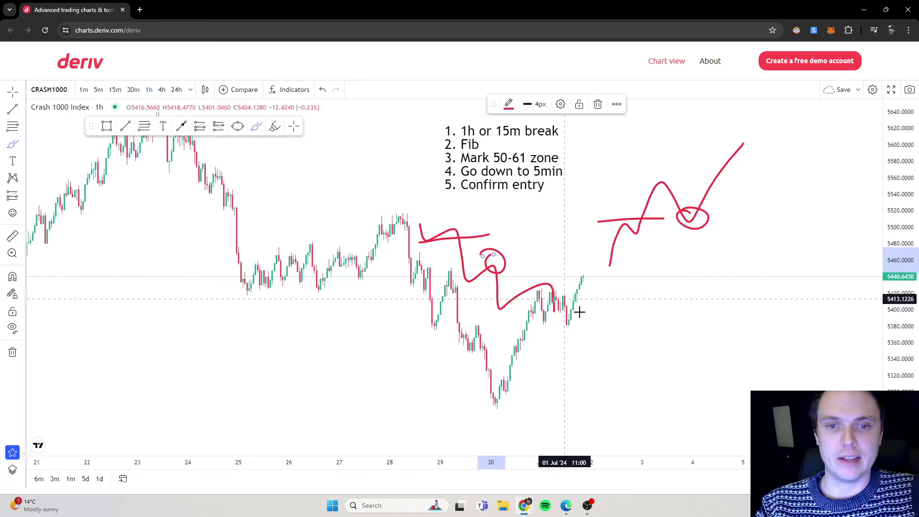
# Undo all the brush sketches of the price paths, break lines and retest circles.
pyautogui.hotkey('ctrl', 'z')
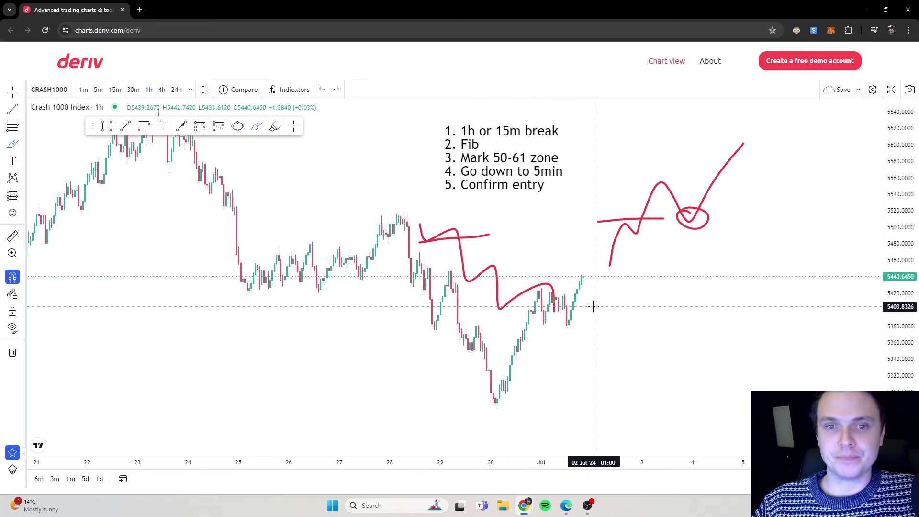
pyautogui.hotkey('ctrl', 'z')
pyautogui.hotkey('ctrl', 'z')
pyautogui.hotkey('ctrl', 'z')
pyautogui.hotkey('ctrl', 'z')
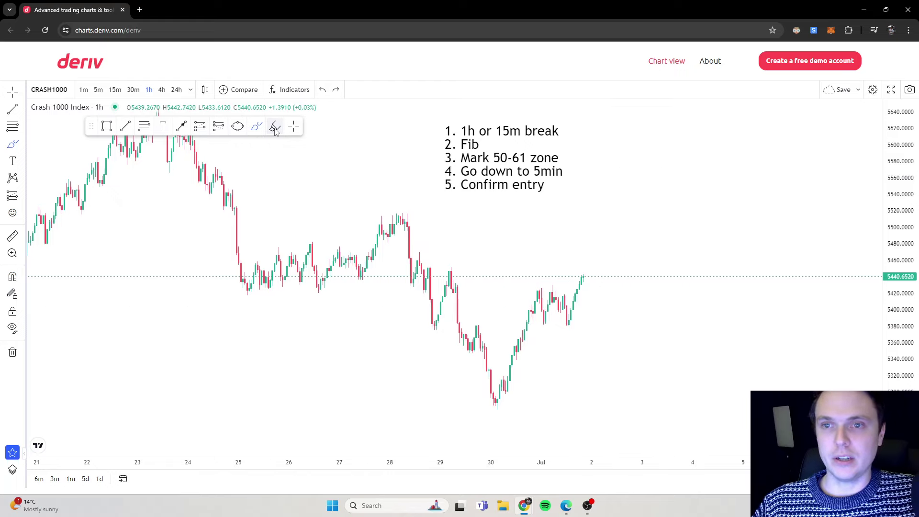
# Reposition the checklist text in the empty area above the 29 June candles, anchored at about 5591.
pyautogui.scroll(3, 646, 328)
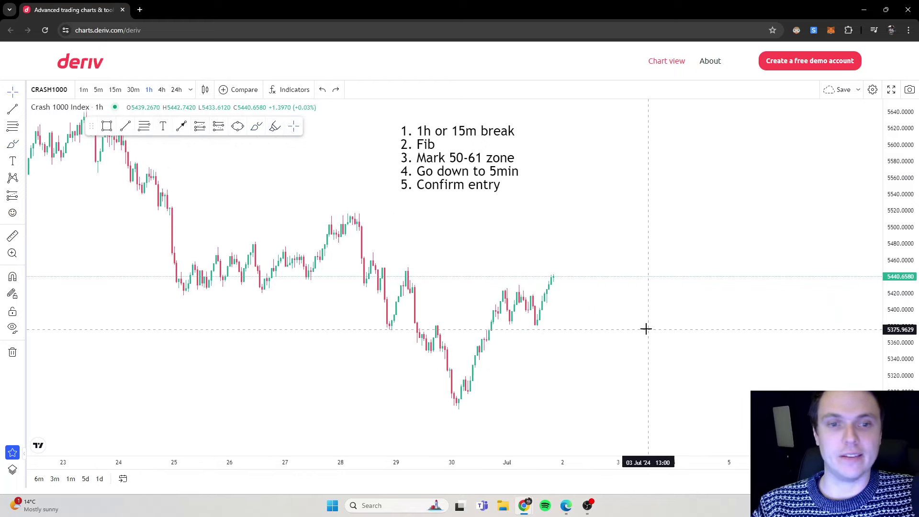
pyautogui.moveTo(486, 129); pyautogui.dragTo(498, 164)
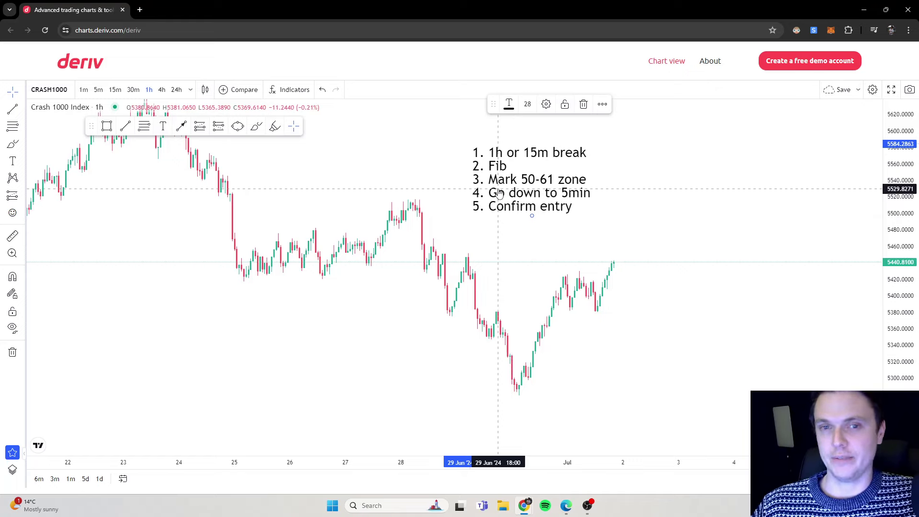
pyautogui.moveTo(499, 192); pyautogui.dragTo(496, 187)
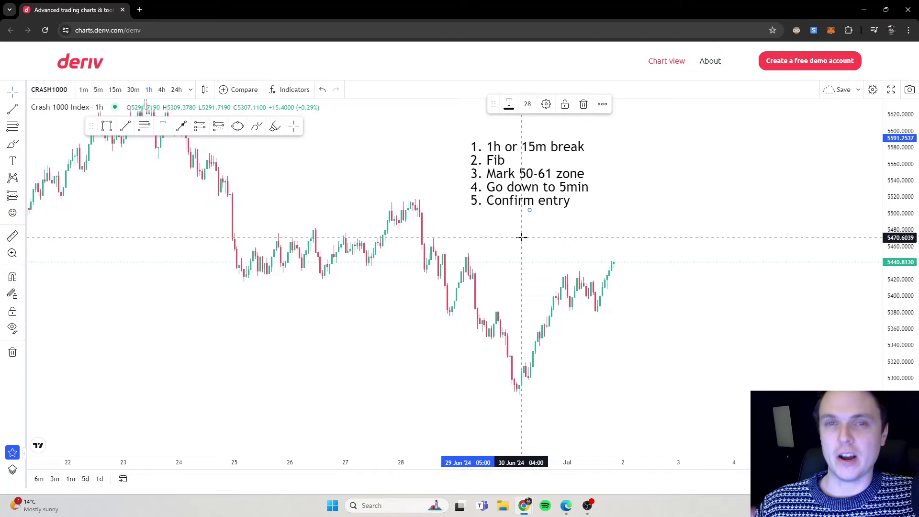
# Brush a roughly horizontal line from the 27 June swing low across to 29 June and circle that low.
pyautogui.moveTo(524, 249); pyautogui.dragTo(636, 263)
pyautogui.moveTo(898, 302); pyautogui.dragTo(898, 252)
pyautogui.scroll(3, 727, 256)
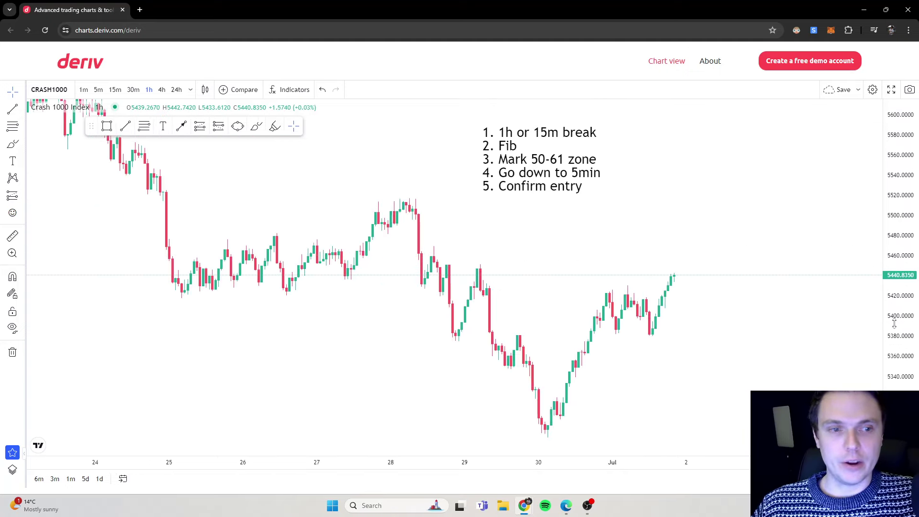
pyautogui.moveTo(895, 322); pyautogui.dragTo(893, 266)
pyautogui.moveTo(611, 229); pyautogui.dragTo(735, 233)
pyautogui.moveTo(890, 282); pyautogui.dragTo(879, 220)
pyautogui.scroll(2, 677, 240)
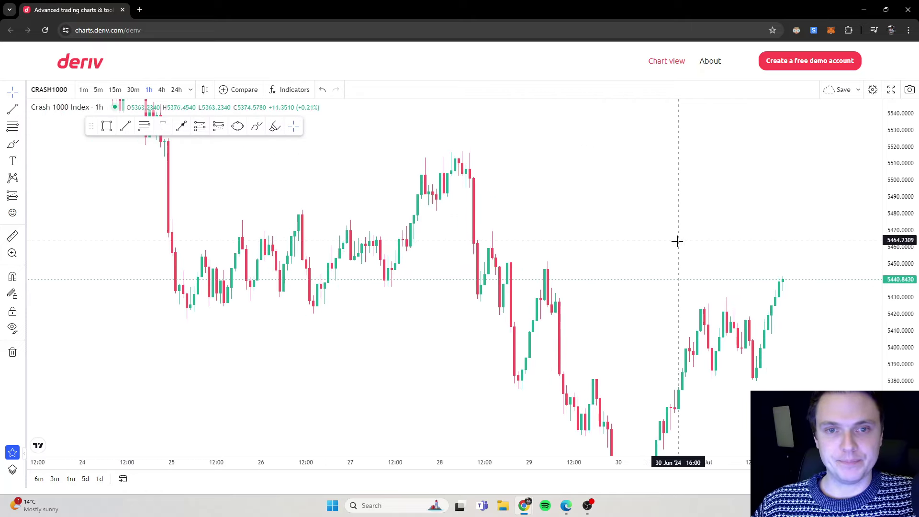
pyautogui.moveTo(654, 241); pyautogui.dragTo(728, 273)
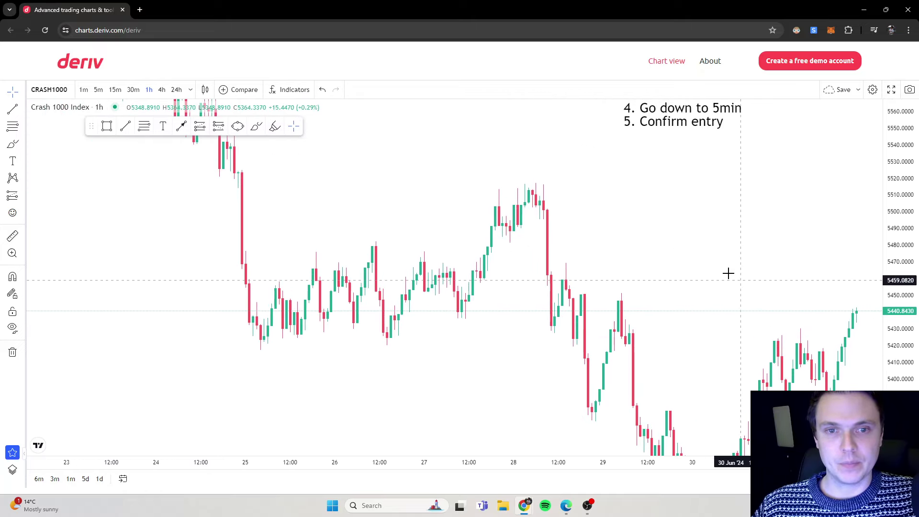
pyautogui.click(257, 127)
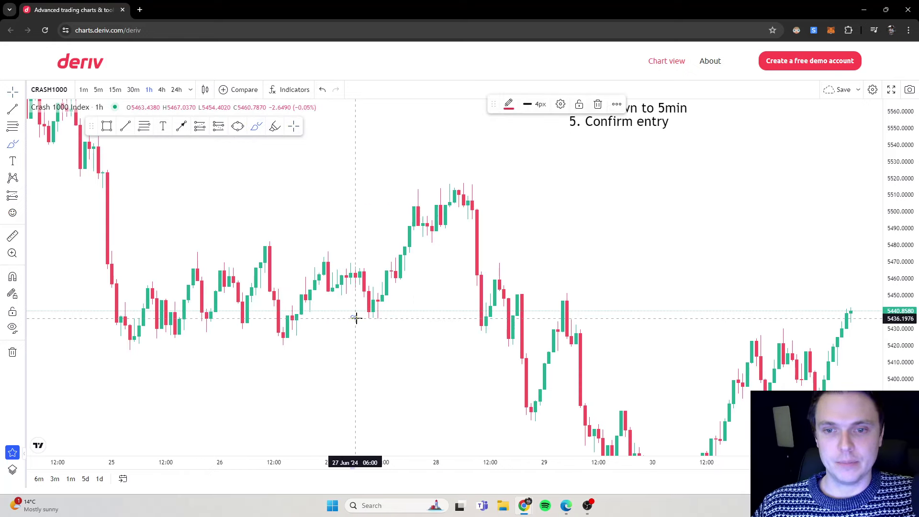
pyautogui.moveTo(354, 317); pyautogui.dragTo(564, 312)
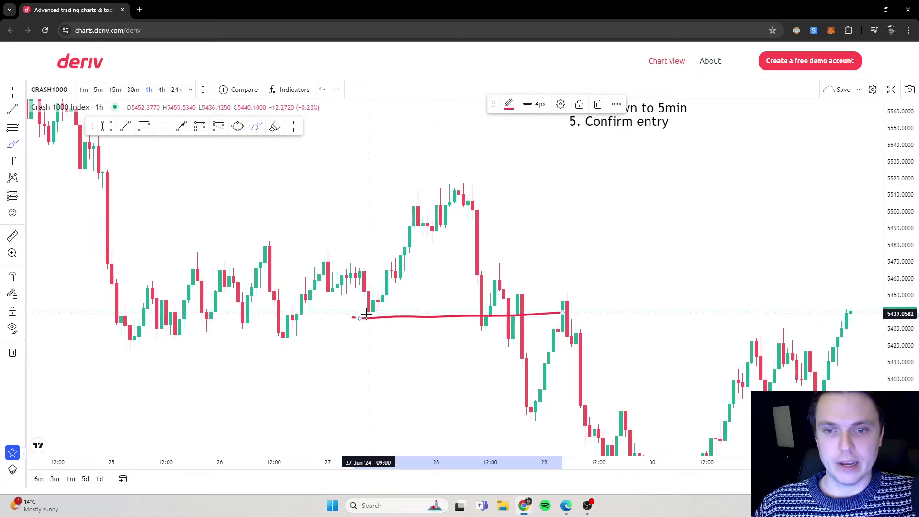
pyautogui.moveTo(365, 315)
pyautogui.mouseDown()
pyautogui.moveTo(376, 321)
pyautogui.moveTo(374, 313)
pyautogui.mouseUp()
# Try circling the 26 June low and outlining the area between both lows with the Brush, and undo these marks.
pyautogui.moveTo(278, 332)
pyautogui.mouseDown()
pyautogui.moveTo(288, 341)
pyautogui.moveTo(299, 330)
pyautogui.mouseUp()
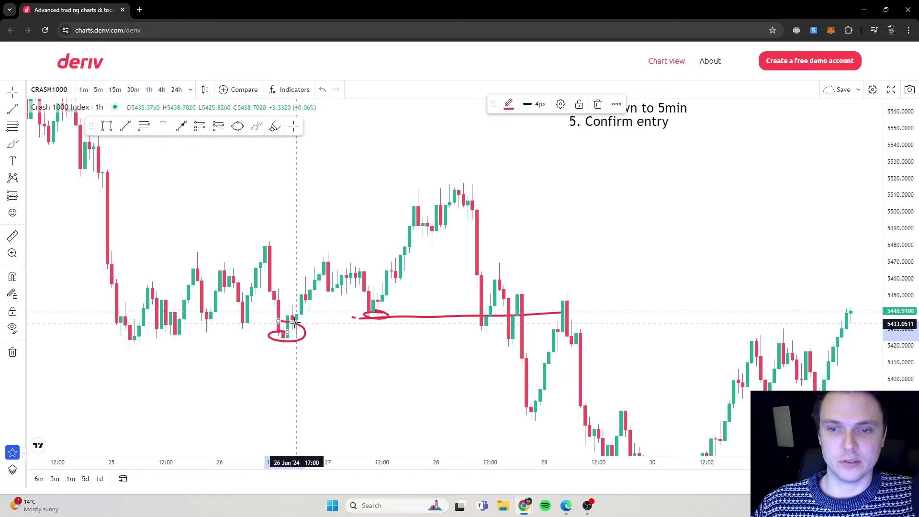
pyautogui.moveTo(285, 335)
pyautogui.mouseDown()
pyautogui.moveTo(293, 346)
pyautogui.moveTo(527, 341)
pyautogui.moveTo(598, 316)
pyautogui.mouseUp()
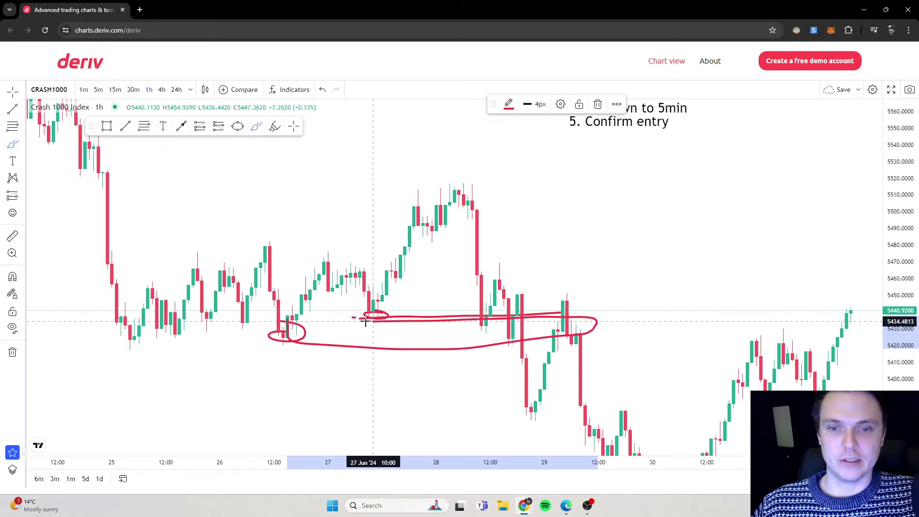
pyautogui.hotkey('ctrl', 'z')
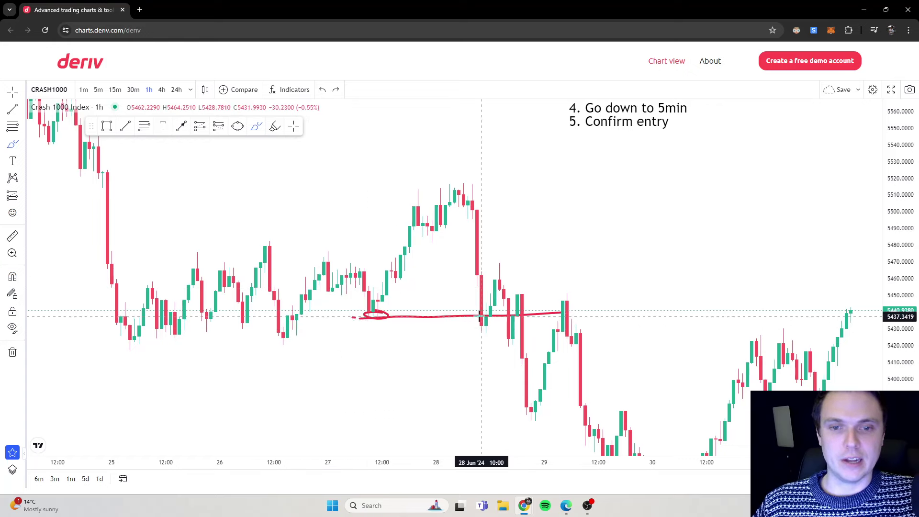
# Circle the 28 June candles that break below the brushed line, and undo all remaining brush marks.
pyautogui.moveTo(481, 316)
pyautogui.mouseDown()
pyautogui.moveTo(479, 338)
pyautogui.moveTo(500, 325)
pyautogui.moveTo(487, 323)
pyautogui.mouseUp()
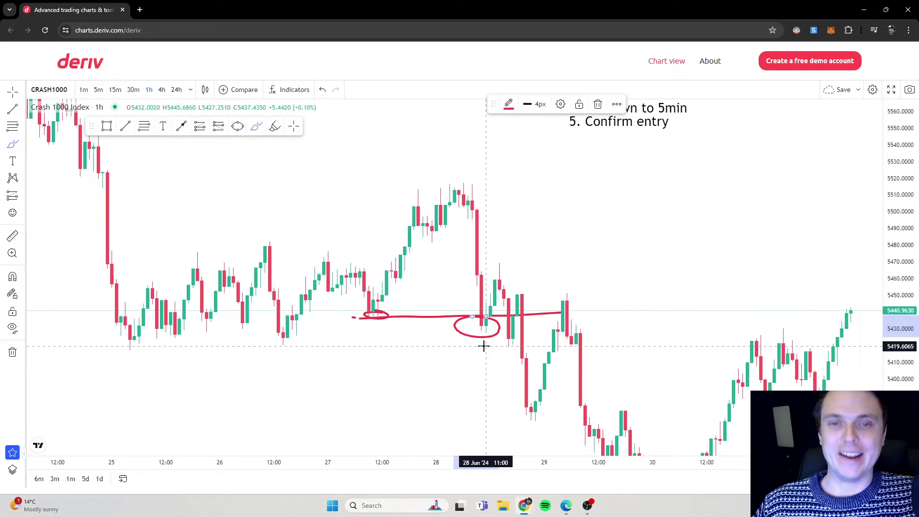
pyautogui.hotkey('ctrl', 'z')
pyautogui.hotkey('ctrl', 'z')
pyautogui.hotkey('ctrl', 'z')
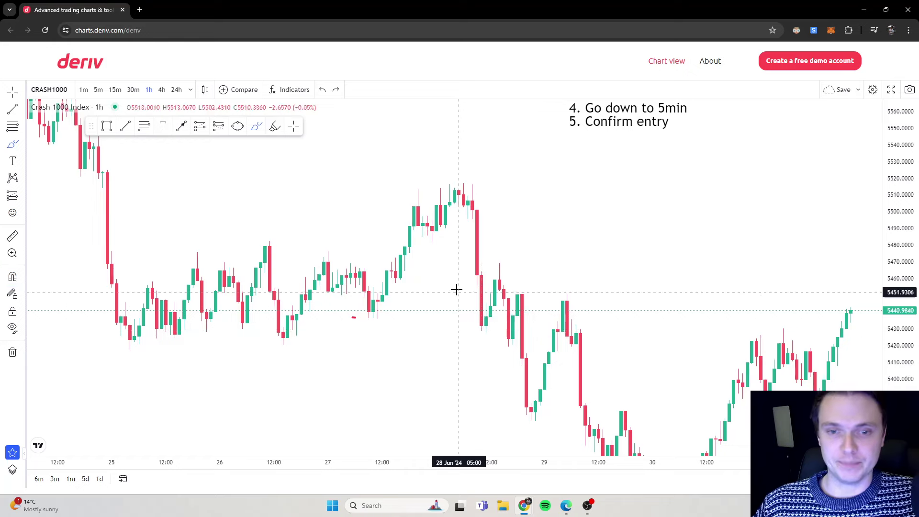
pyautogui.hotkey('ctrl', 'z')
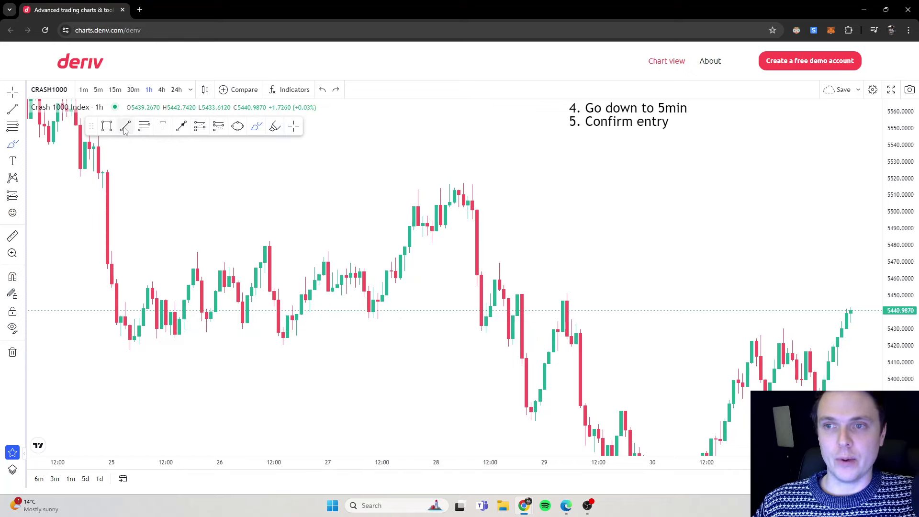
# Draw a horizontal trend line at about 5436.77 under the 27 June swing low, extending to about 29 June 20:00.
pyautogui.click(125, 127)
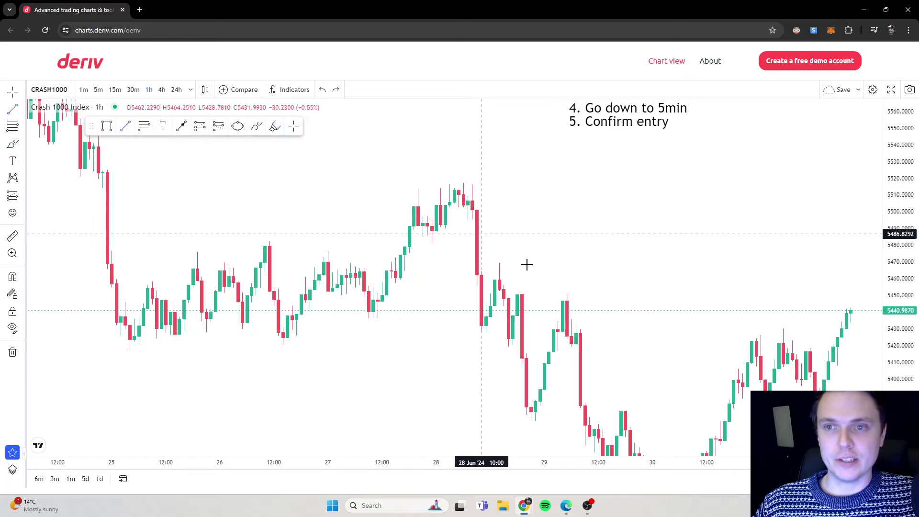
pyautogui.click(354, 317)
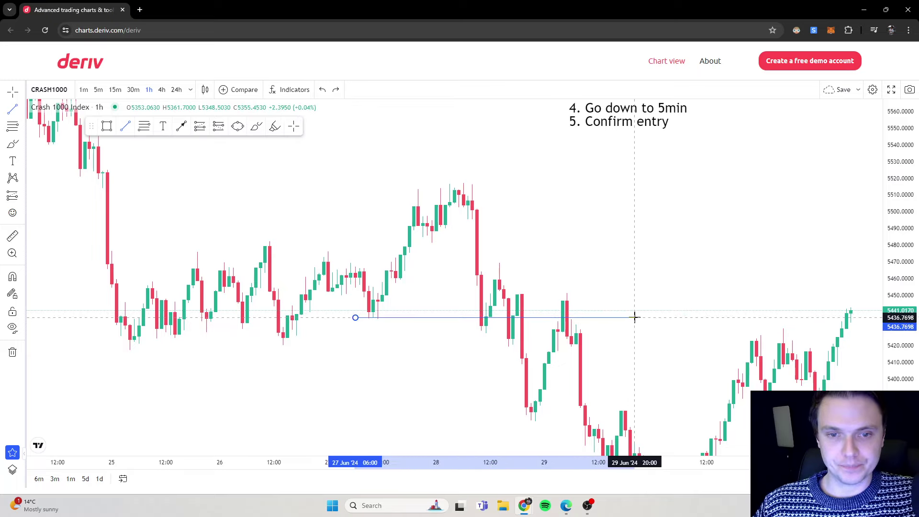
pyautogui.click(637, 317)
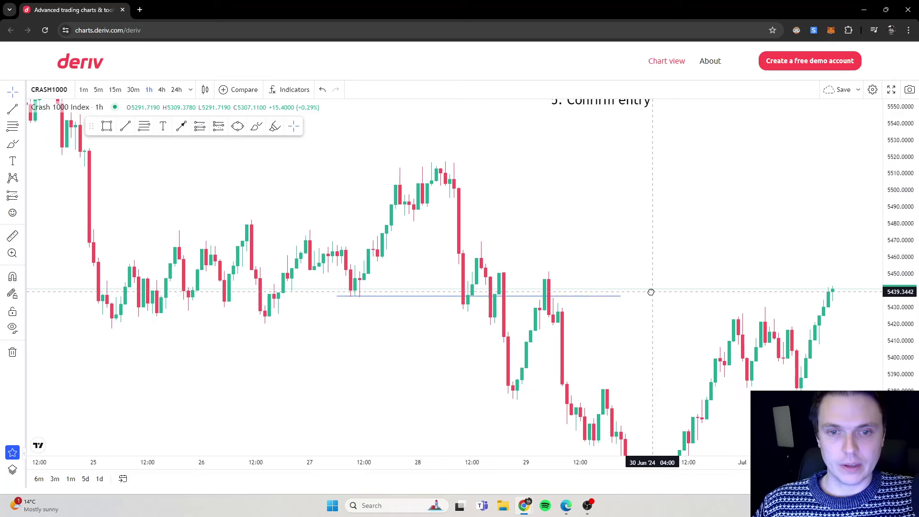
# Draw a Fibonacci retracement from the 28 June swing high at about 5516.80 down to the low at about 5374.96.
pyautogui.moveTo(897, 244); pyautogui.dragTo(897, 273)
pyautogui.moveTo(757, 249); pyautogui.dragTo(734, 236)
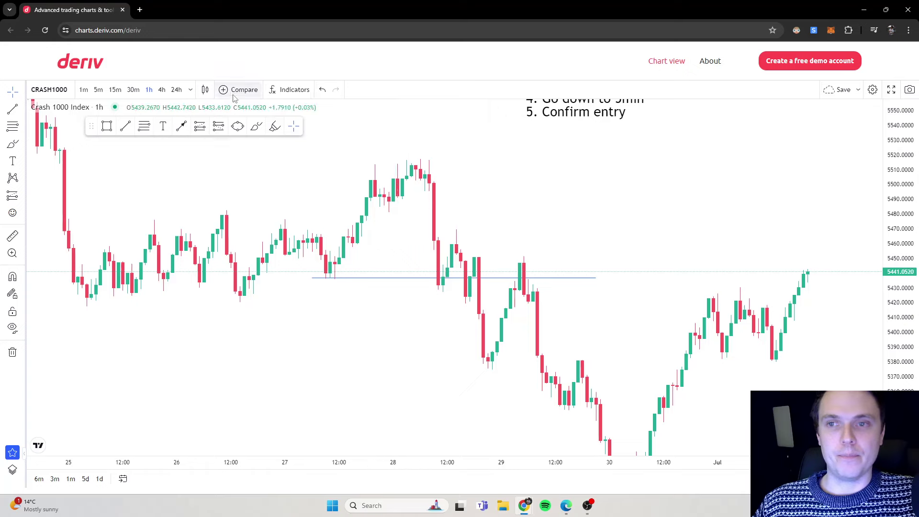
pyautogui.click(145, 127)
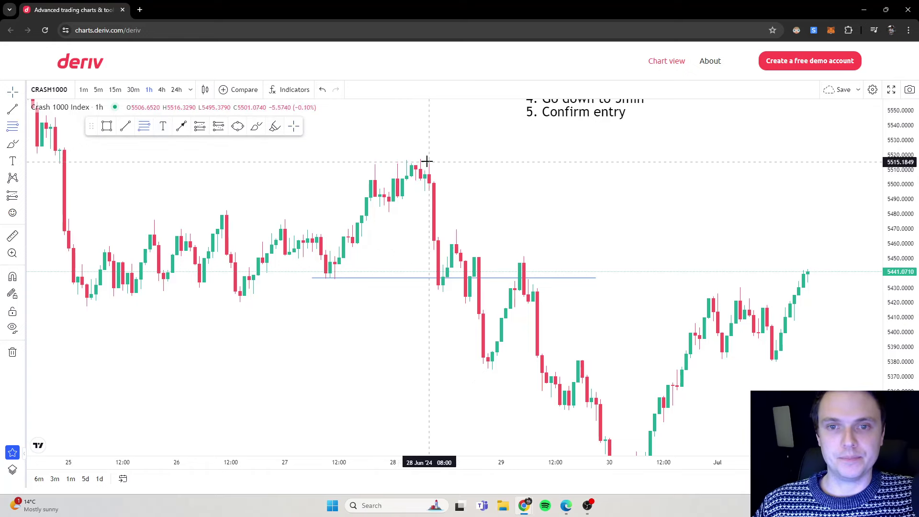
pyautogui.moveTo(424, 160)
pyautogui.mouseDown()
pyautogui.moveTo(581, 322)
pyautogui.moveTo(609, 369)
pyautogui.mouseUp()
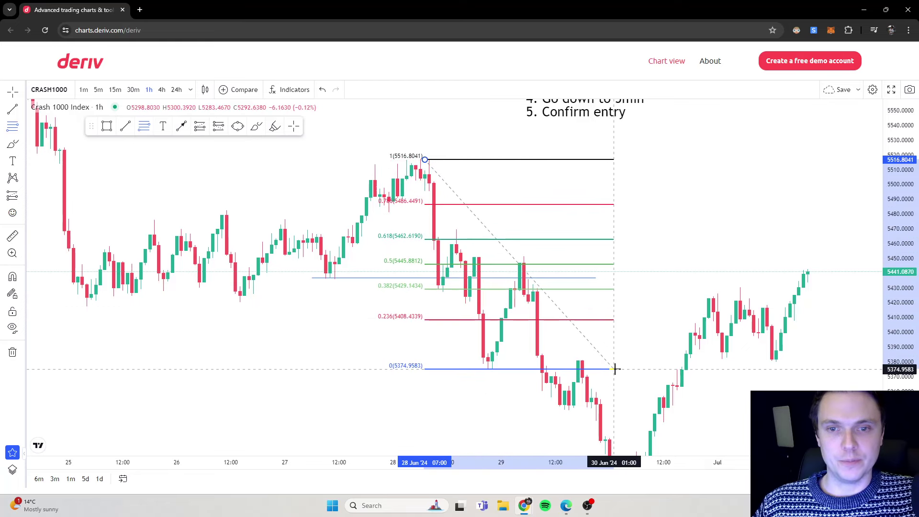
pyautogui.click(628, 369)
pyautogui.moveTo(644, 334); pyautogui.dragTo(634, 317)
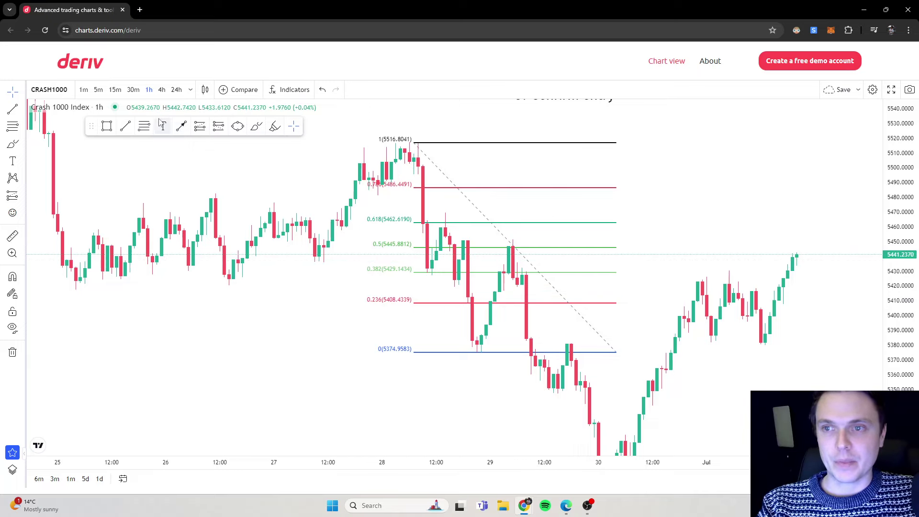
# Draw a rectangle over the 0.5 to 0.618 retracement zone, from 28 June 03:00 to 30 June 08:00, spanning about 5464.20 to 5444.79.
pyautogui.click(109, 125)
pyautogui.moveTo(899, 162); pyautogui.dragTo(898, 285)
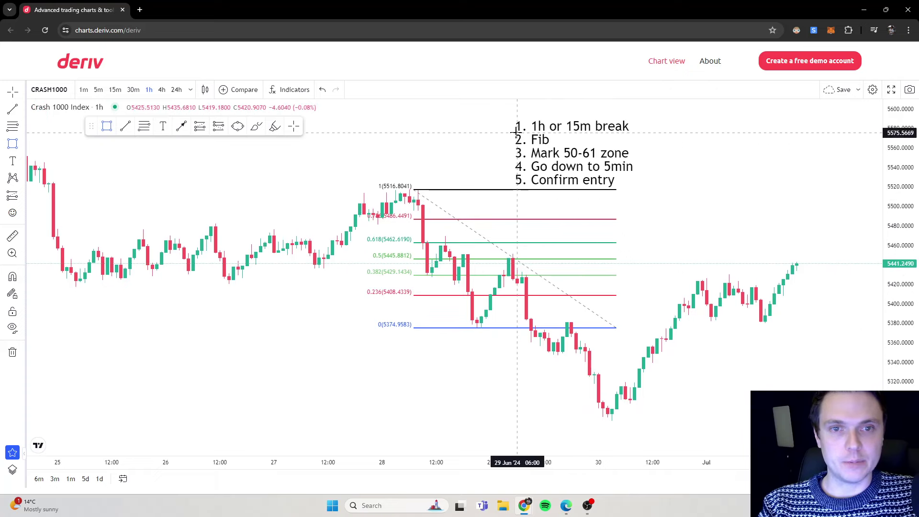
pyautogui.moveTo(897, 242); pyautogui.dragTo(857, 78)
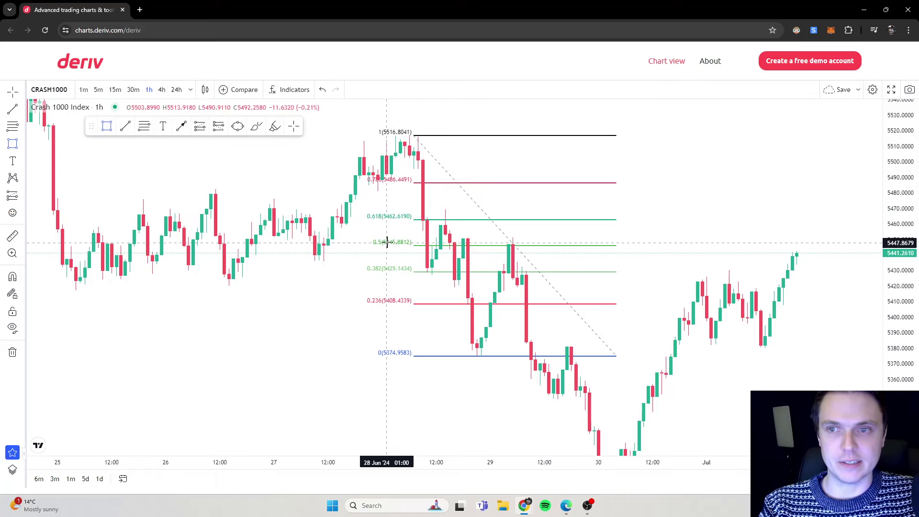
pyautogui.moveTo(396, 218)
pyautogui.mouseDown()
pyautogui.moveTo(479, 244)
pyautogui.moveTo(657, 250)
pyautogui.moveTo(635, 249)
pyautogui.mouseUp()
pyautogui.moveTo(637, 250); pyautogui.dragTo(635, 248)
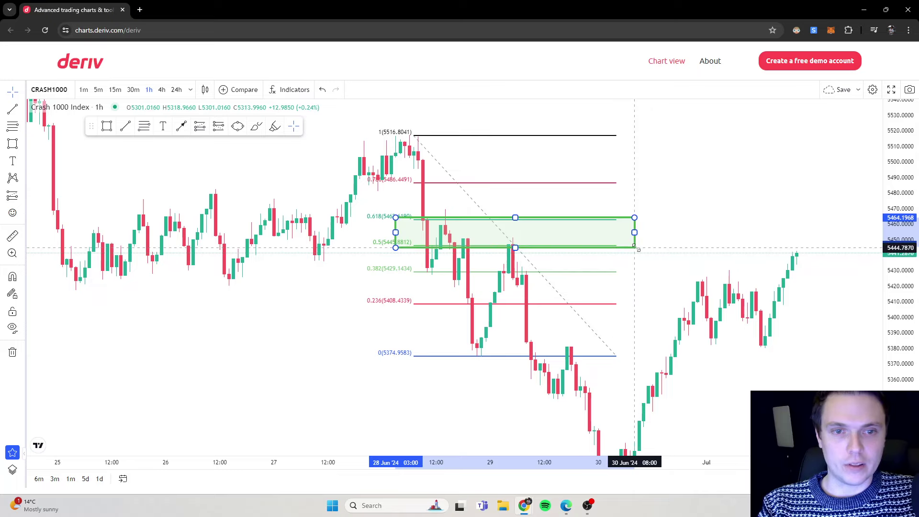
# Delete the Fibonacci retracement from the chart, keeping the green zone rectangle.
pyautogui.click(592, 269)
pyautogui.press('Delete')
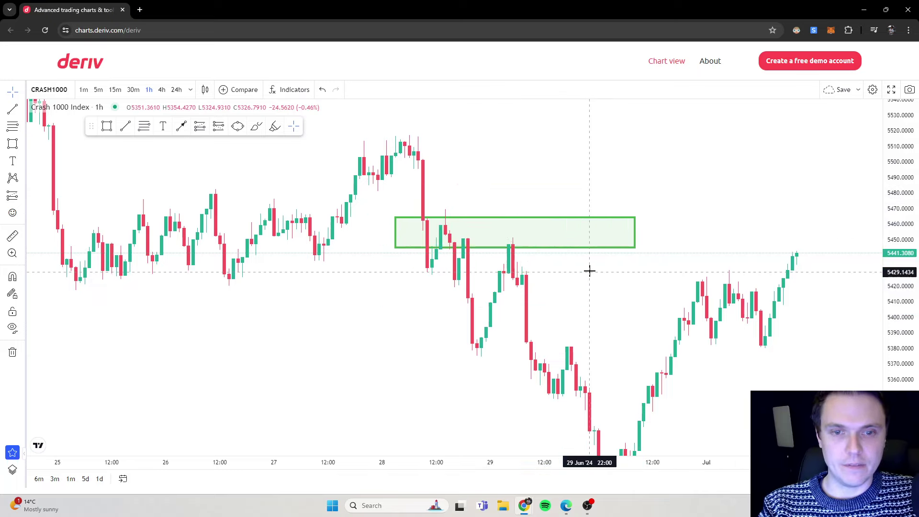
pyautogui.moveTo(890, 302); pyautogui.dragTo(899, 259)
pyautogui.scroll(3, 670, 256)
pyautogui.moveTo(646, 255); pyautogui.dragTo(761, 261)
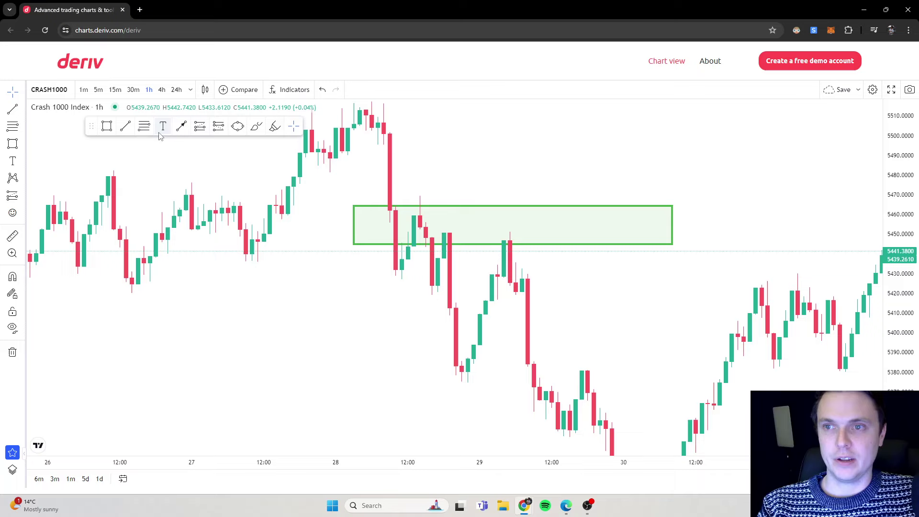
# Draw a rectangle over the last bullish 28 June candle, from 17:00 to 30 June 10:00 at about 5450.70–5437.59, and delete the larger retracement-zone rectangle.
pyautogui.click(108, 127)
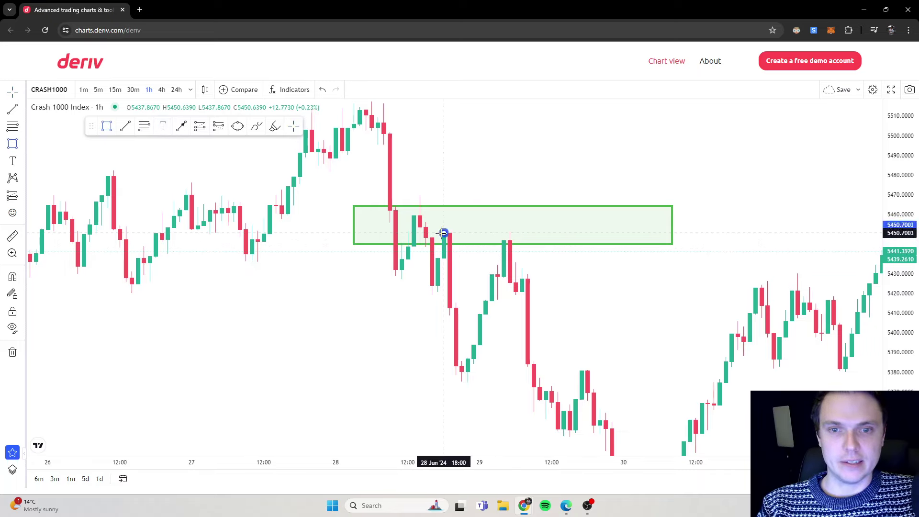
pyautogui.moveTo(444, 233)
pyautogui.mouseDown()
pyautogui.moveTo(473, 254)
pyautogui.moveTo(630, 266)
pyautogui.moveTo(684, 256)
pyautogui.mouseUp()
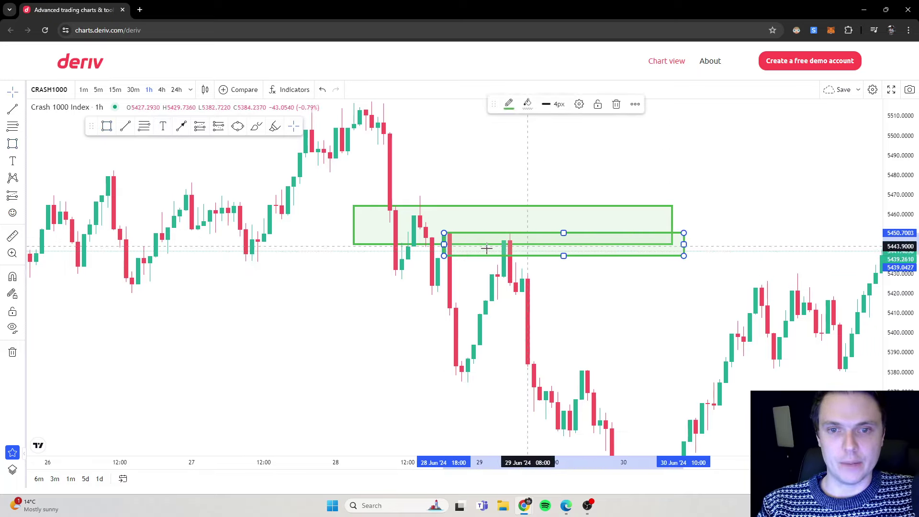
pyautogui.moveTo(444, 256); pyautogui.dragTo(439, 256)
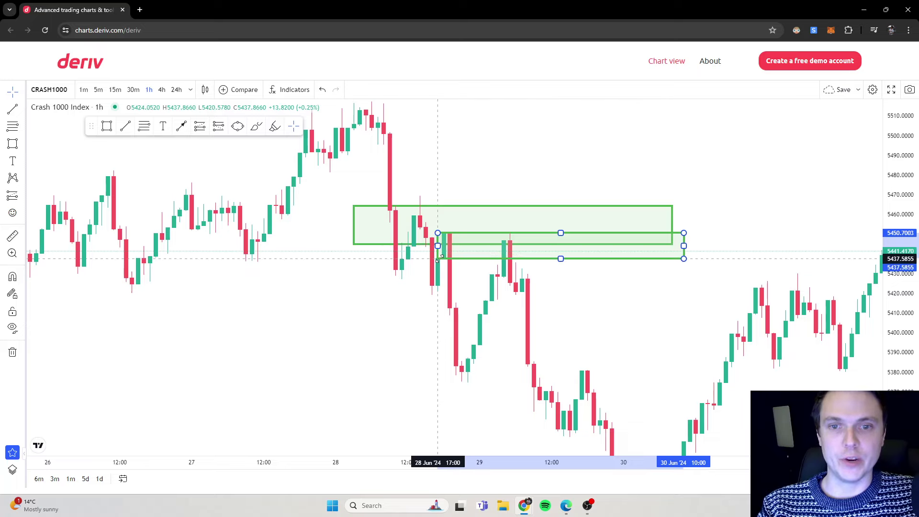
pyautogui.click(667, 210)
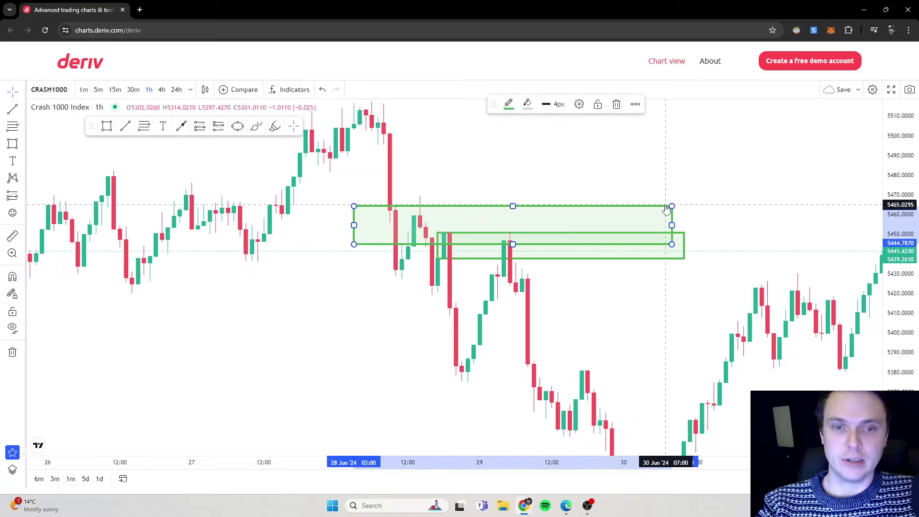
pyautogui.press('Delete')
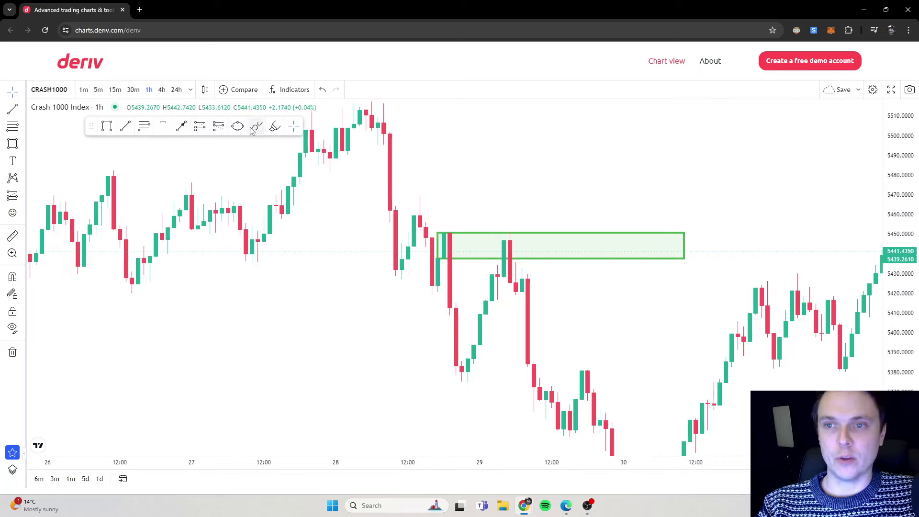
# Place the text label "Most Recent Opposite Candle" above the green rectangle, then delete the label from the chart.
pyautogui.click(163, 126)
pyautogui.click(517, 179)
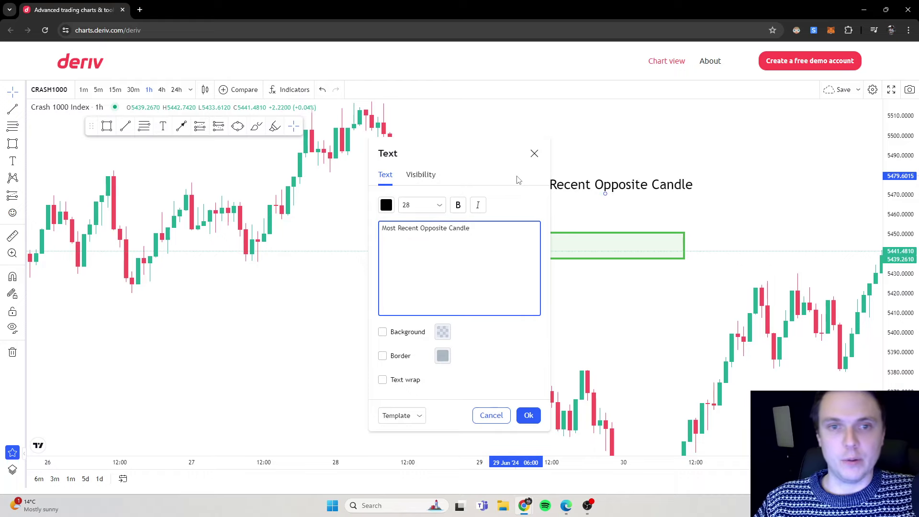
pyautogui.click(535, 153)
pyautogui.click(552, 186)
pyautogui.moveTo(551, 185); pyautogui.dragTo(498, 172)
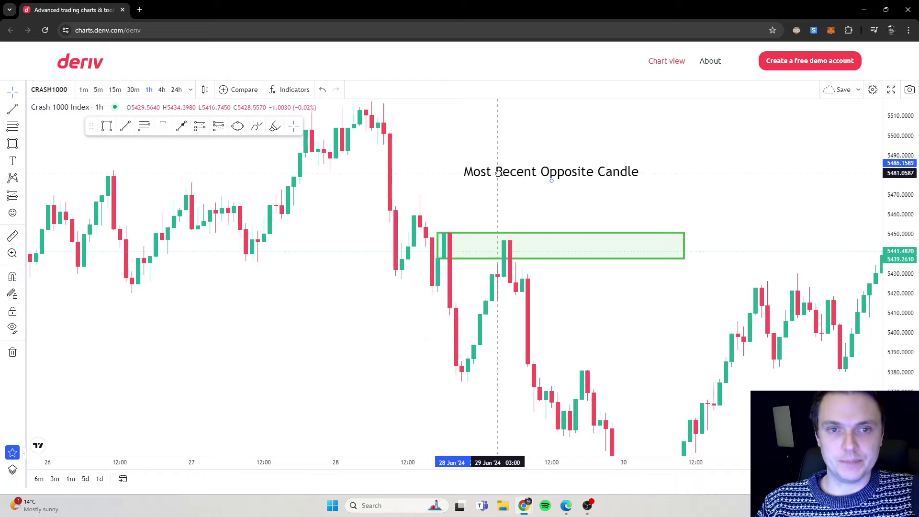
pyautogui.moveTo(516, 204); pyautogui.dragTo(497, 160)
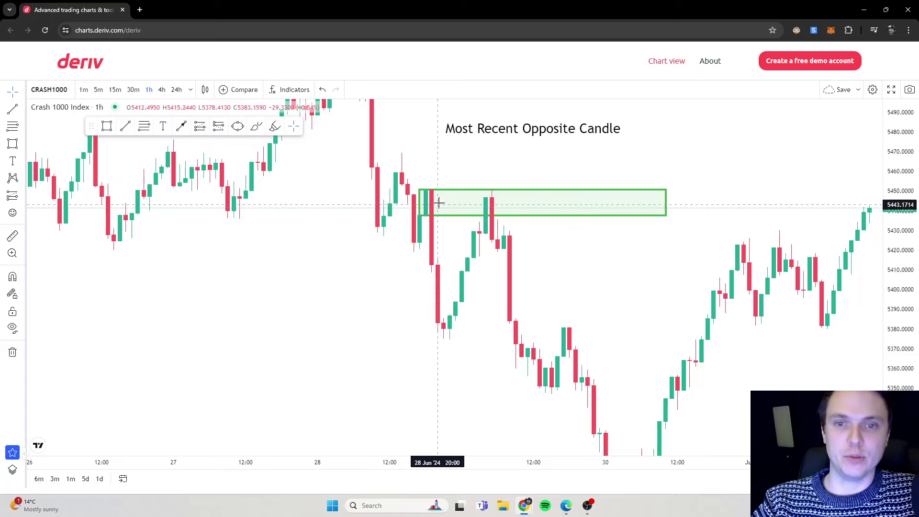
pyautogui.moveTo(484, 150); pyautogui.dragTo(472, 165)
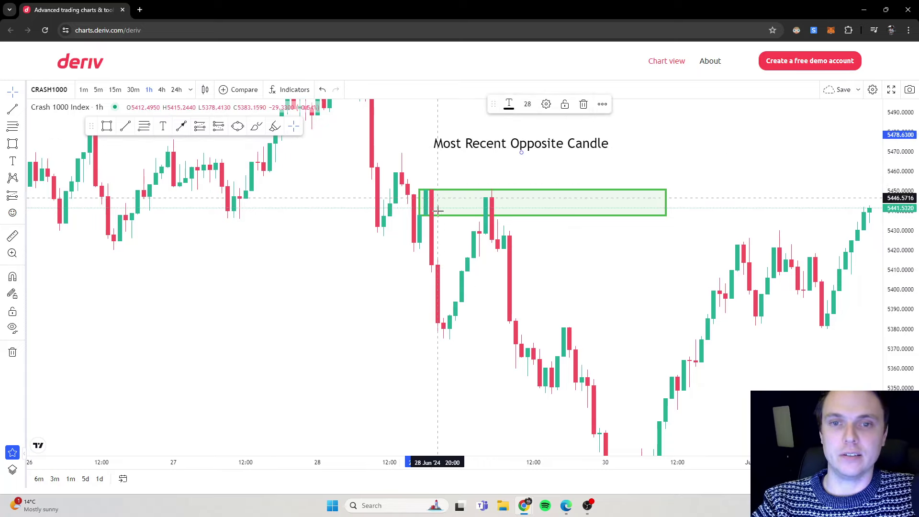
pyautogui.click(425, 218)
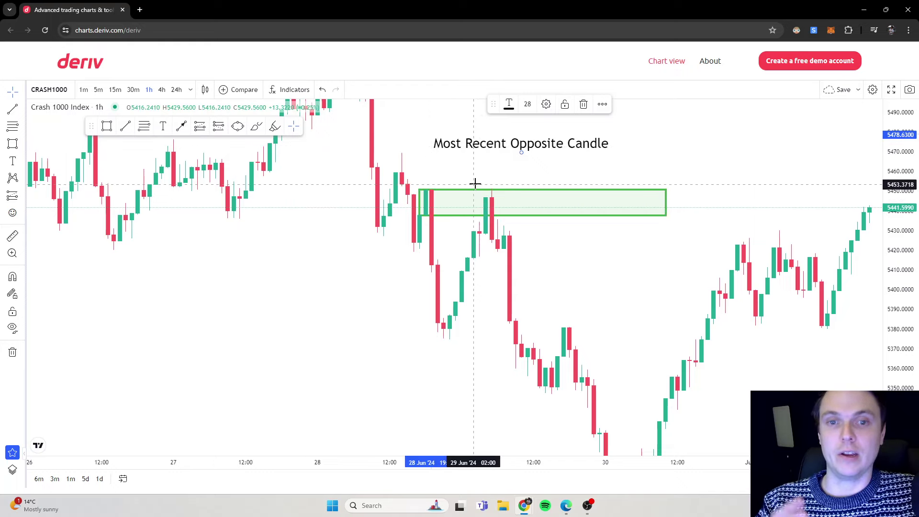
pyautogui.press('Delete')
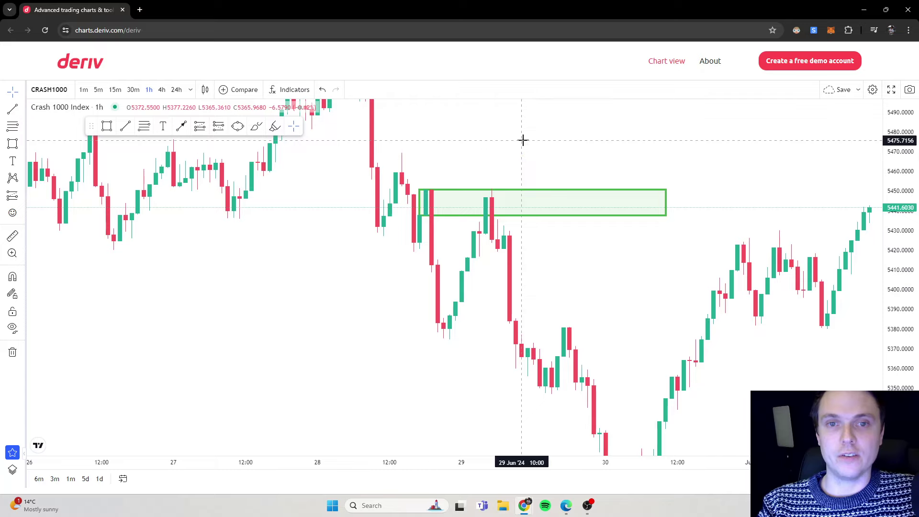
# Review the five-step strategy list above the candles and switch the chart to the 5-minute timeframe.
pyautogui.moveTo(905, 164); pyautogui.dragTo(885, 299)
pyautogui.moveTo(720, 173); pyautogui.dragTo(721, 267)
pyautogui.moveTo(554, 181); pyautogui.dragTo(548, 251)
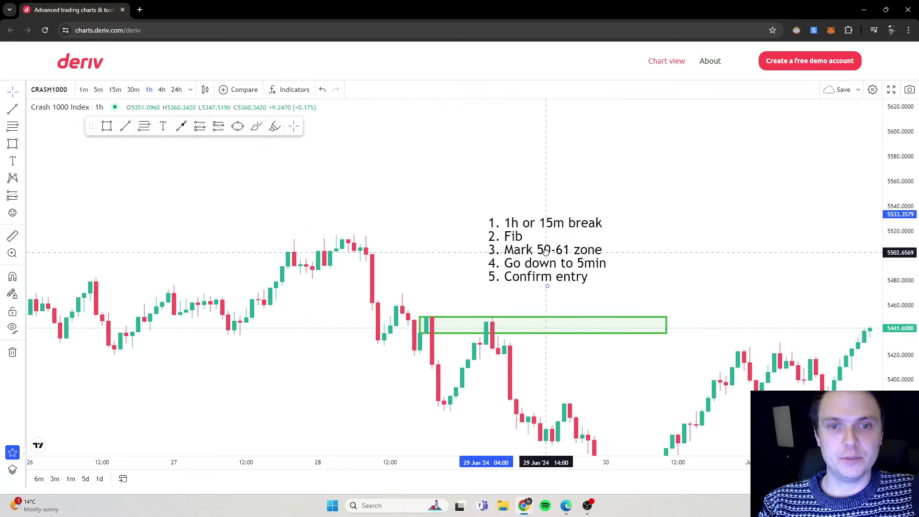
pyautogui.moveTo(672, 203); pyautogui.dragTo(659, 103)
pyautogui.moveTo(909, 286); pyautogui.dragTo(895, 143)
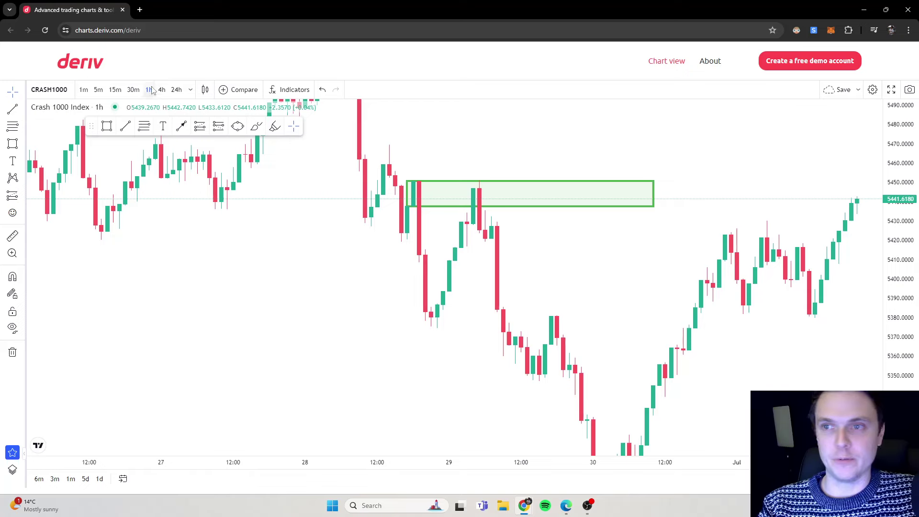
pyautogui.click(101, 91)
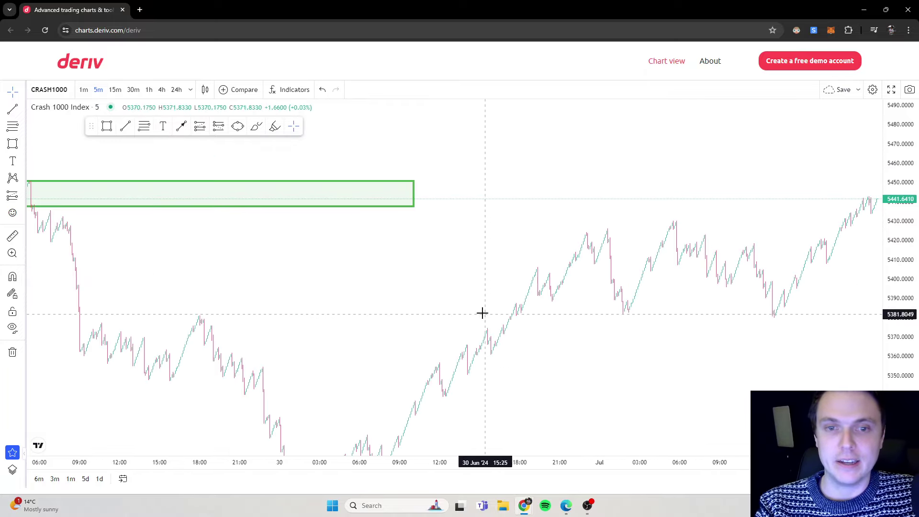
# Delete the green zone rectangle covering the 29 June retest.
pyautogui.moveTo(583, 284); pyautogui.dragTo(592, 276)
pyautogui.moveTo(521, 241); pyautogui.dragTo(711, 304)
pyautogui.scroll(9, 711, 305)
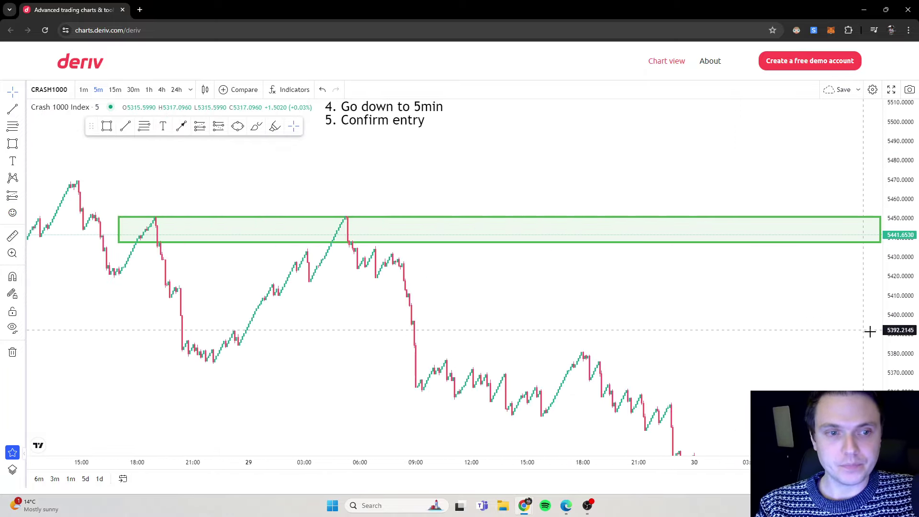
pyautogui.moveTo(900, 330); pyautogui.dragTo(899, 162)
pyautogui.moveTo(471, 237); pyautogui.dragTo(479, 241)
pyautogui.scroll(3, 803, 287)
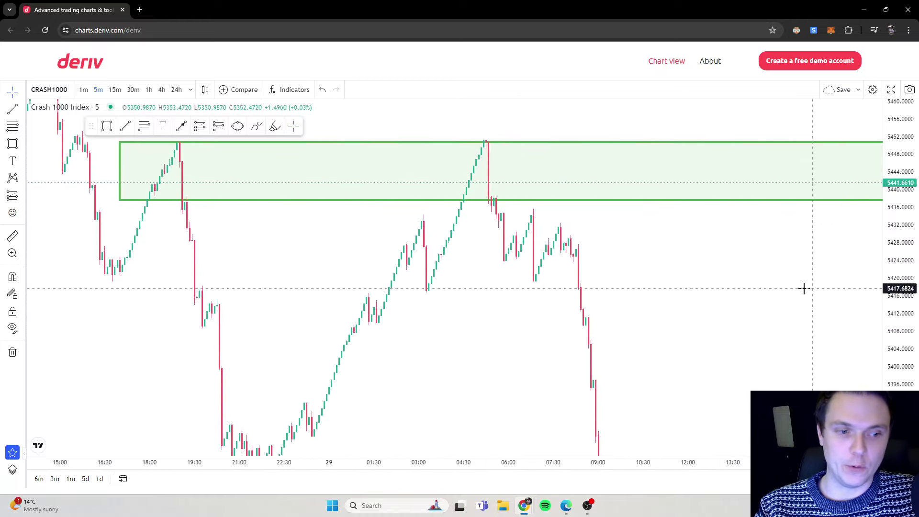
pyautogui.moveTo(657, 271); pyautogui.dragTo(684, 296)
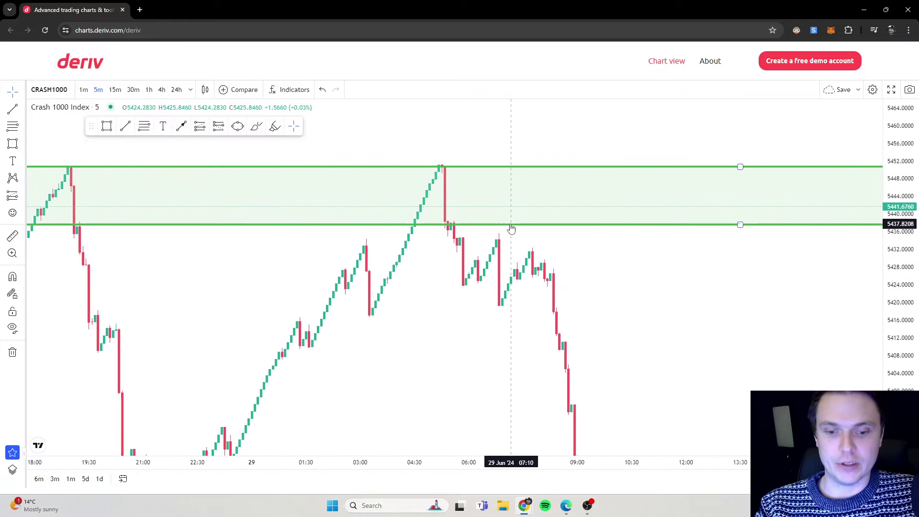
pyautogui.press('Delete')
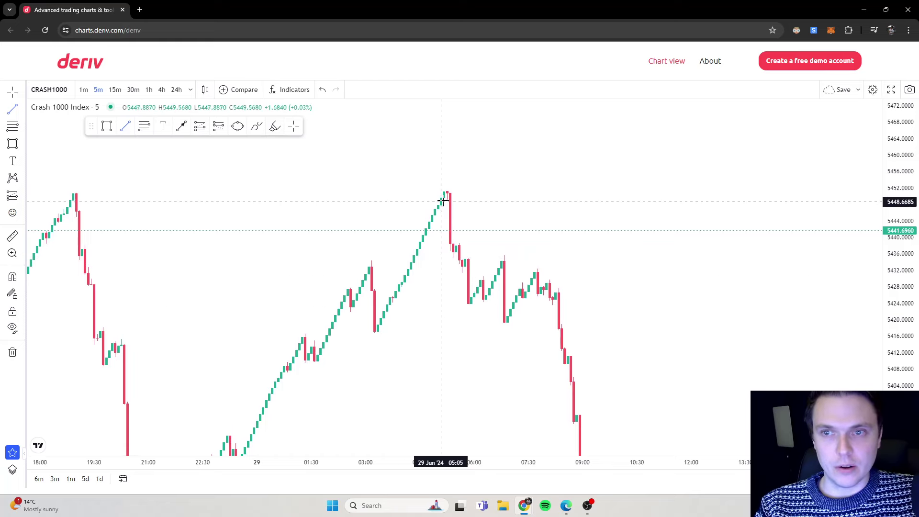
# Draw an ellipse around the 29 June swing high, starting at about 5454.72 and 03:55, and delete it after examining the reaction.
pyautogui.press('Escape')
pyautogui.click(238, 127)
pyautogui.click(398, 177)
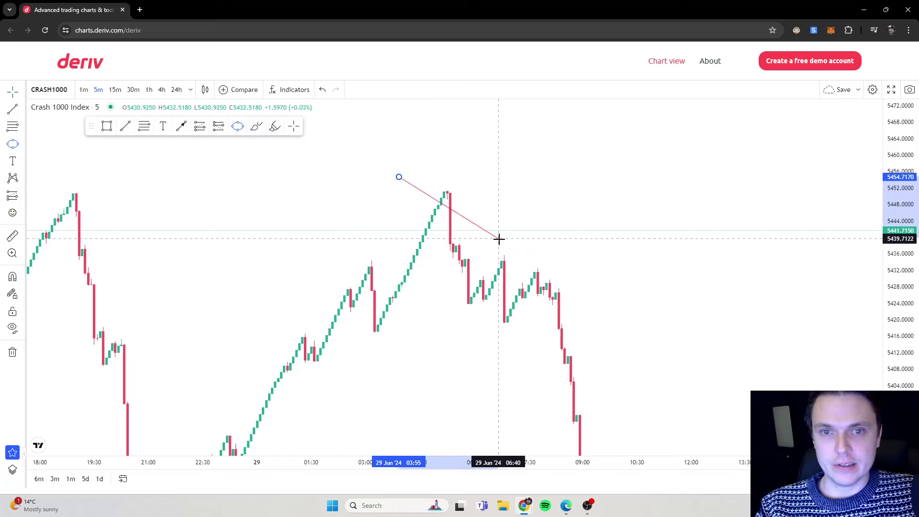
pyautogui.click(497, 237)
pyautogui.moveTo(889, 243); pyautogui.dragTo(886, 197)
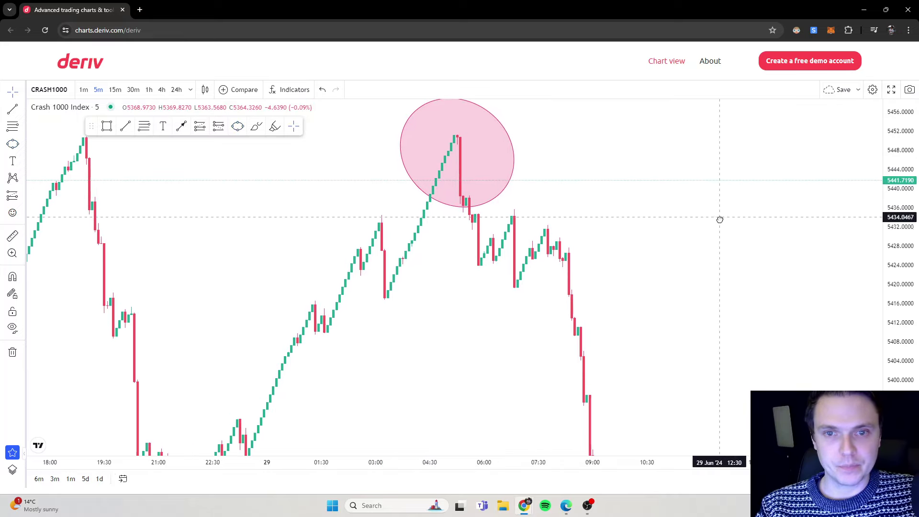
pyautogui.moveTo(720, 220); pyautogui.dragTo(736, 229)
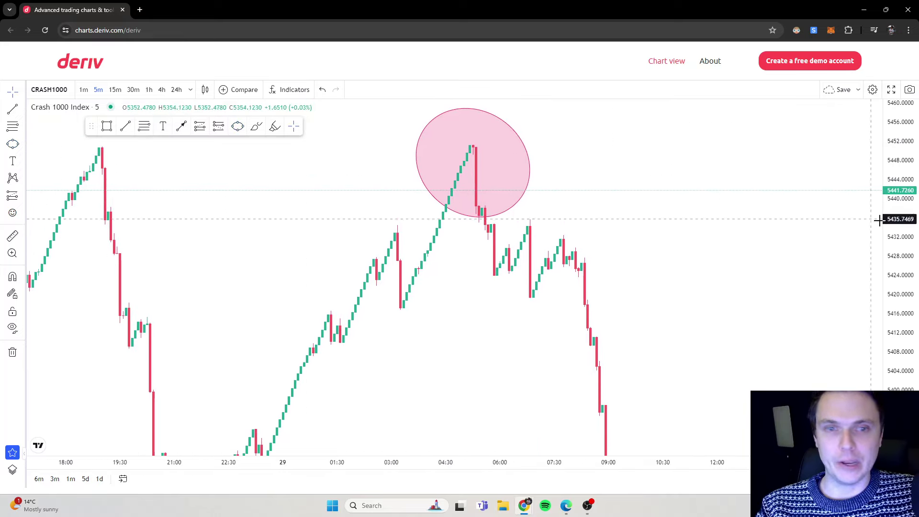
pyautogui.moveTo(902, 241); pyautogui.dragTo(879, 216)
pyautogui.moveTo(642, 217); pyautogui.dragTo(716, 256)
pyautogui.scroll(2, 716, 258)
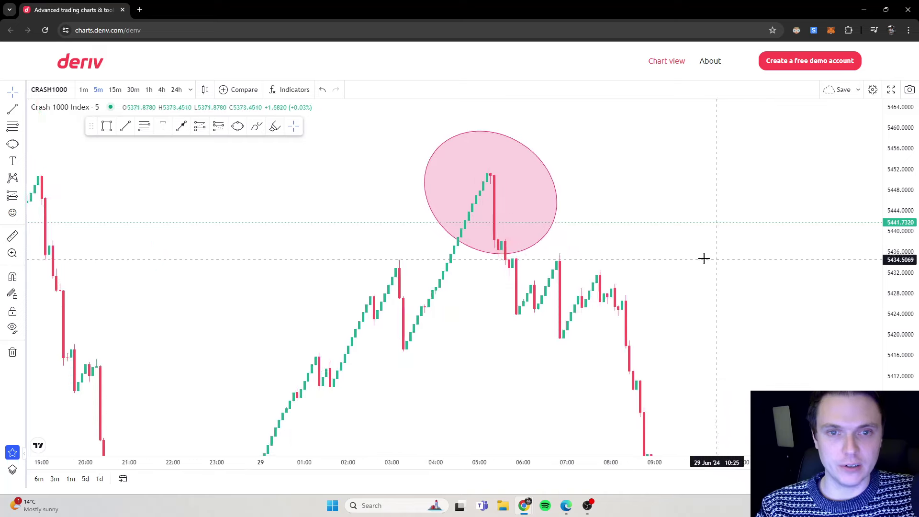
pyautogui.click(530, 248)
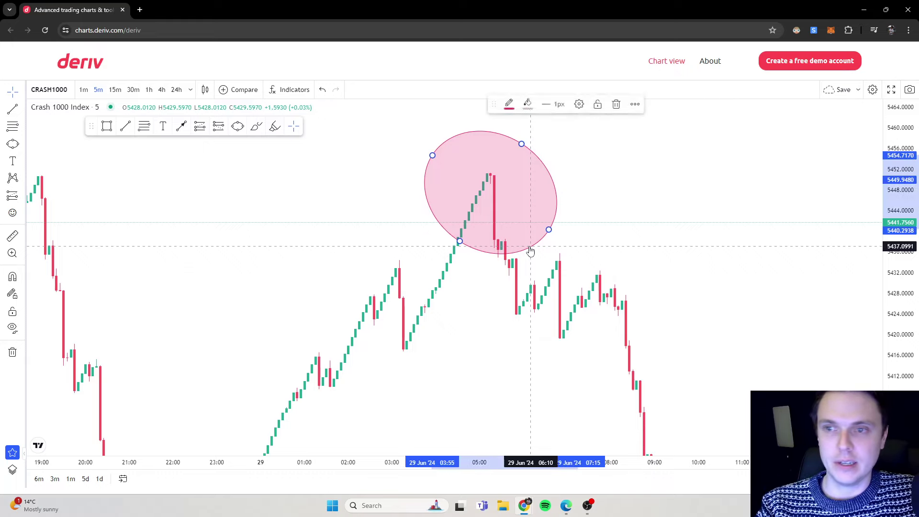
pyautogui.press('Delete')
# Brush a horizontal line at about 5423.6 through the 29 June lows, circle the two lows, and outline the pullback zone around 5432–5435.
pyautogui.click(257, 126)
pyautogui.moveTo(481, 312); pyautogui.dragTo(548, 316)
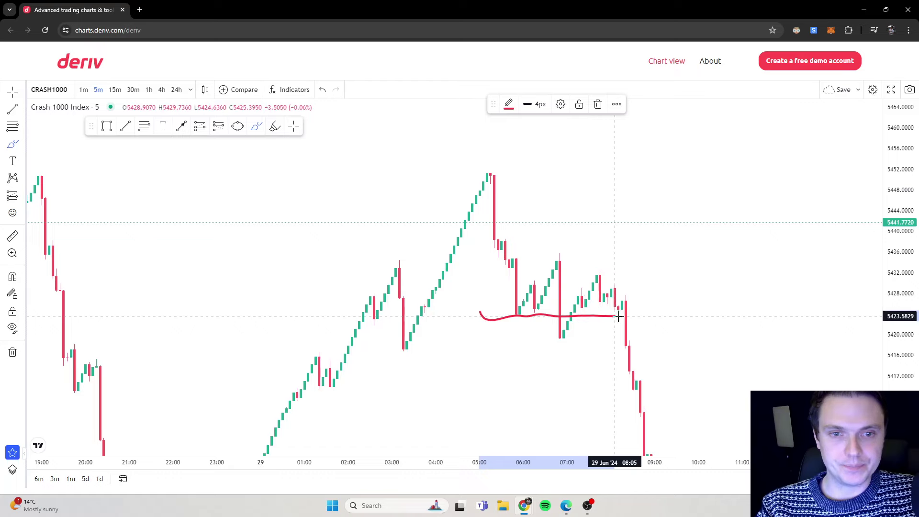
pyautogui.moveTo(619, 317)
pyautogui.mouseDown()
pyautogui.moveTo(535, 321)
pyautogui.moveTo(504, 309)
pyautogui.moveTo(554, 294)
pyautogui.moveTo(573, 337)
pyautogui.moveTo(571, 317)
pyautogui.mouseUp()
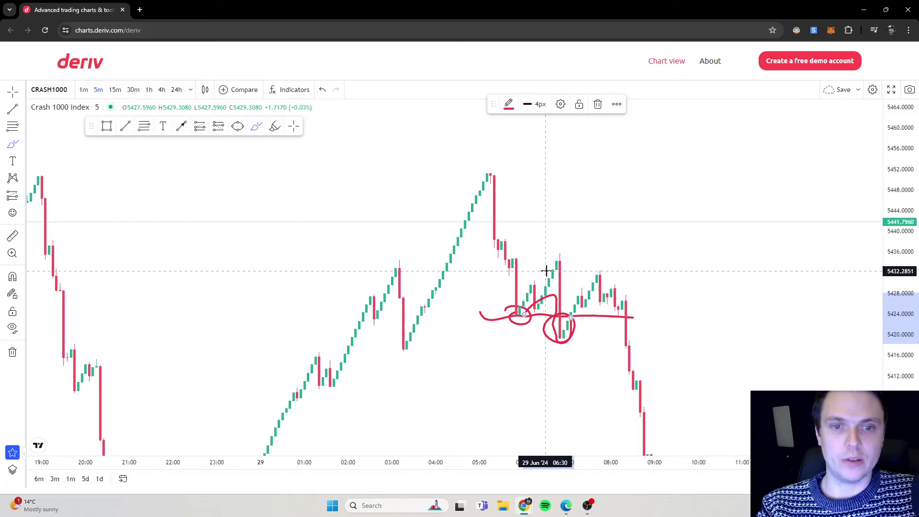
pyautogui.moveTo(559, 271)
pyautogui.mouseDown()
pyautogui.moveTo(609, 271)
pyautogui.moveTo(589, 260)
pyautogui.moveTo(544, 267)
pyautogui.moveTo(603, 270)
pyautogui.moveTo(633, 261)
pyautogui.mouseUp()
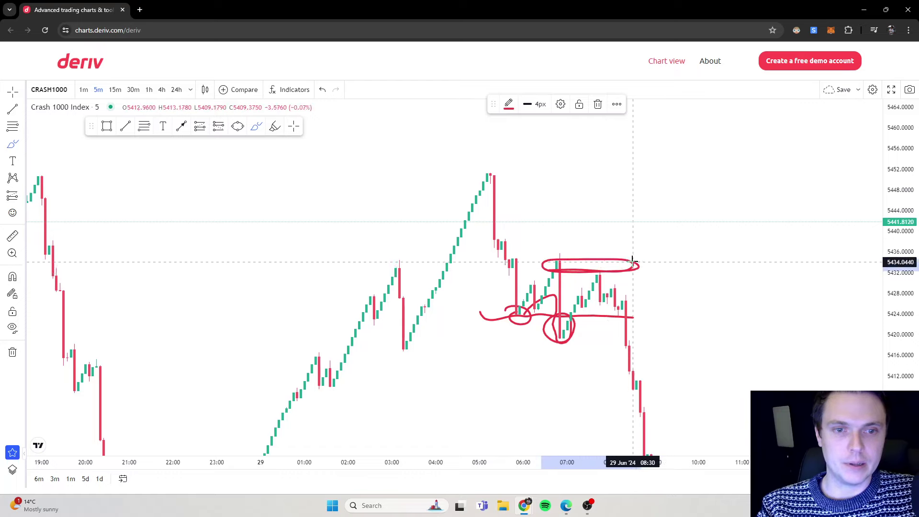
# Draw an arrow from about 5443.95 down to the 29 June lower high at about 5432.66 and colour it blue.
pyautogui.click(182, 127)
pyautogui.click(641, 211)
pyautogui.moveTo(663, 243); pyautogui.dragTo(577, 220)
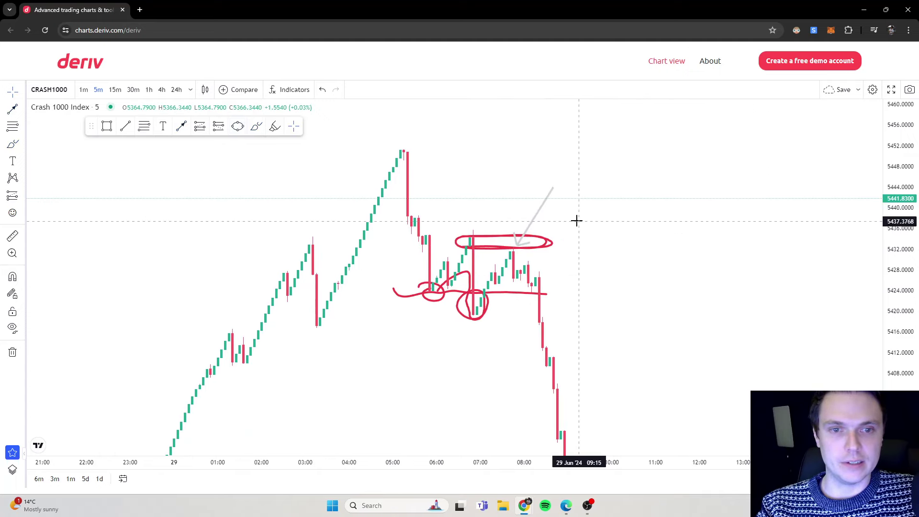
pyautogui.doubleClick(539, 212)
pyautogui.click(447, 160)
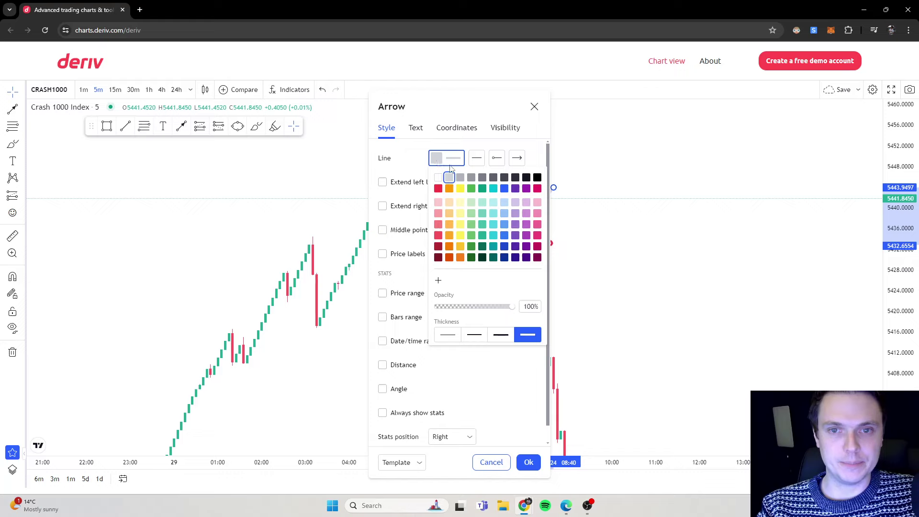
pyautogui.click(504, 189)
pyautogui.moveTo(630, 226); pyautogui.dragTo(652, 221)
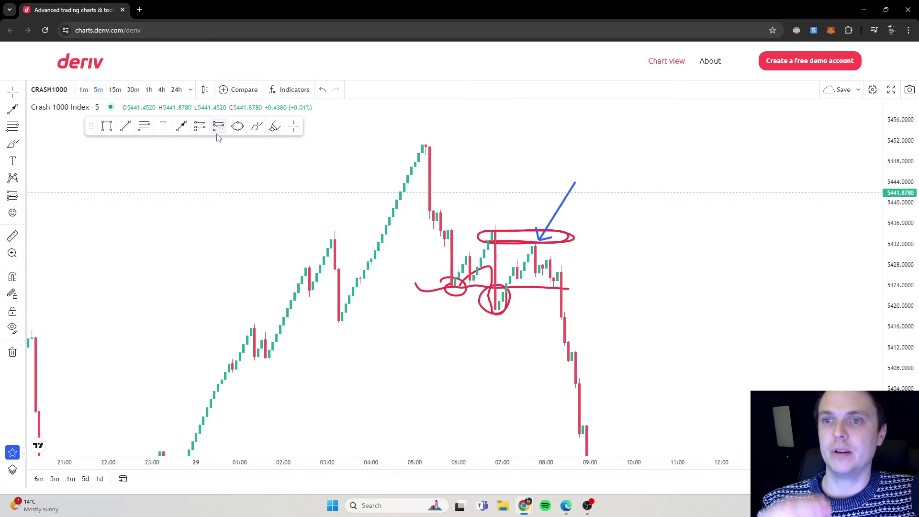
# Place a short position at the blue arrow's tip on 29 June 07:40, with entry at about 5432.29 and stop at about 5440.34.
pyautogui.click(530, 242)
pyautogui.moveTo(530, 127); pyautogui.dragTo(532, 189)
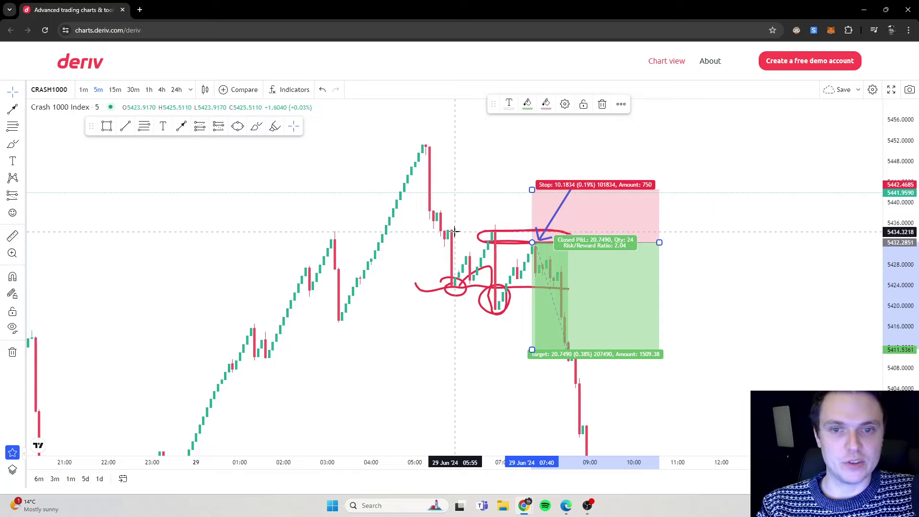
pyautogui.moveTo(531, 190); pyautogui.dragTo(532, 200)
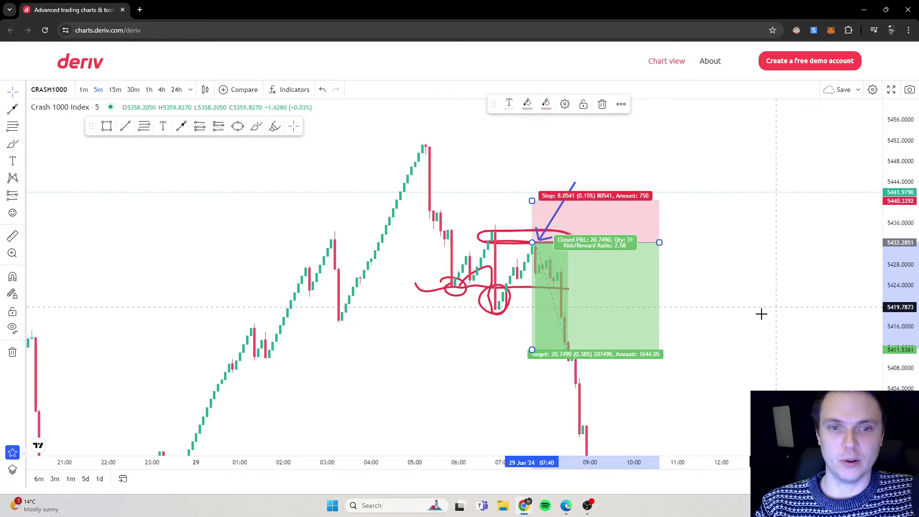
# Extend the short position's target down to about 5358.88, beneath the low of the 29 June sell-off.
pyautogui.moveTo(897, 387); pyautogui.dragTo(897, 407)
pyautogui.moveTo(764, 387); pyautogui.dragTo(762, 378)
pyautogui.moveTo(894, 351); pyautogui.dragTo(892, 383)
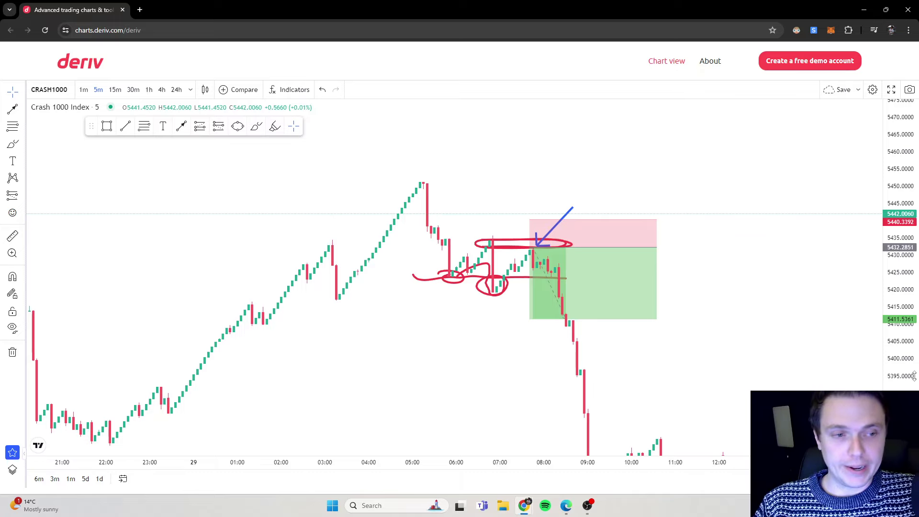
pyautogui.moveTo(914, 375); pyautogui.dragTo(727, 329)
pyautogui.scroll(-5, 862, 324)
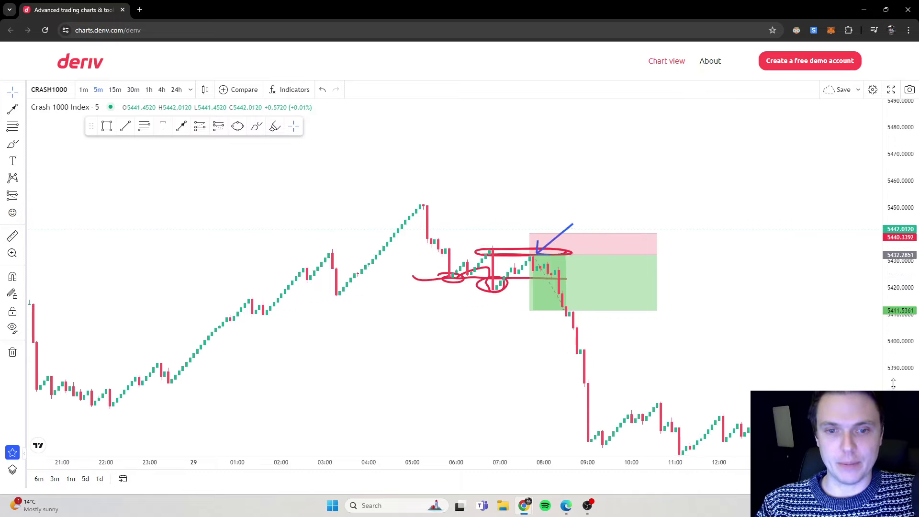
pyautogui.scroll(-4, 689, 225)
pyautogui.moveTo(830, 255); pyautogui.dragTo(764, 287)
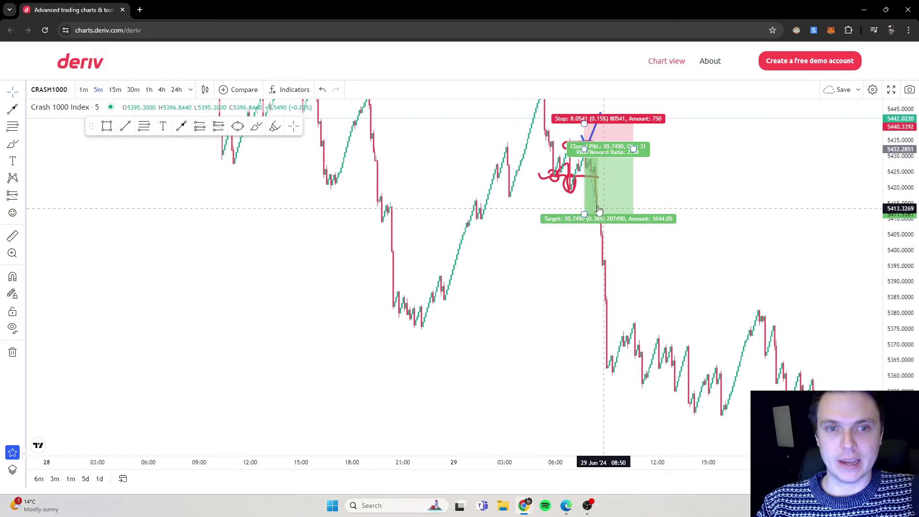
pyautogui.moveTo(586, 212); pyautogui.dragTo(584, 379)
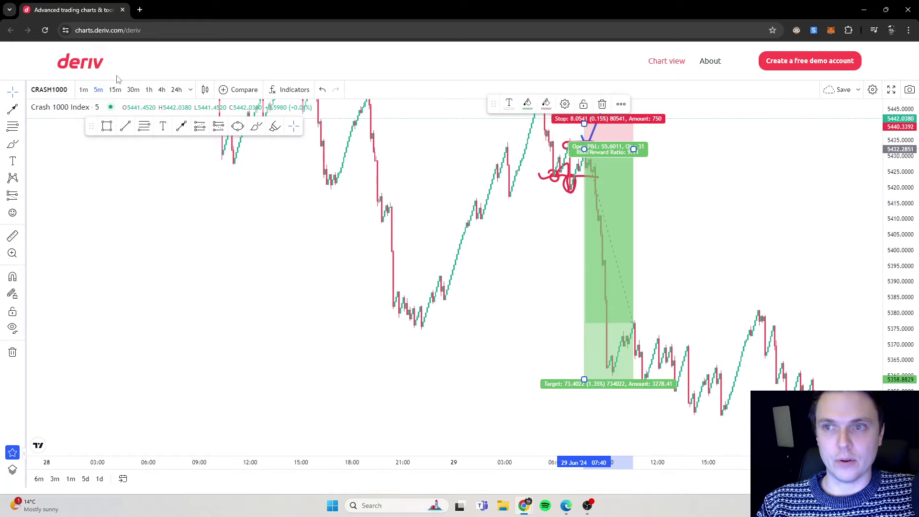
# Return to the 1h chart and delete the short position and the blue arrow on 29 June.
pyautogui.click(149, 90)
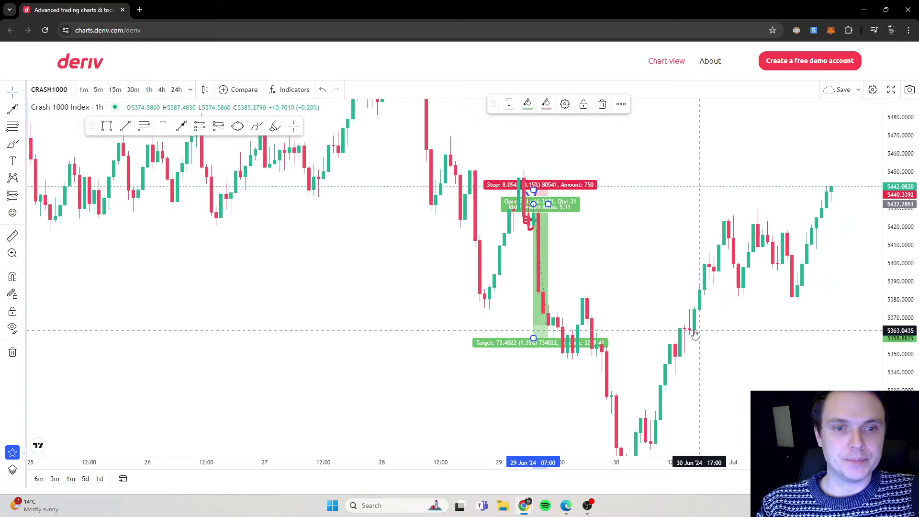
pyautogui.moveTo(709, 252); pyautogui.dragTo(755, 273)
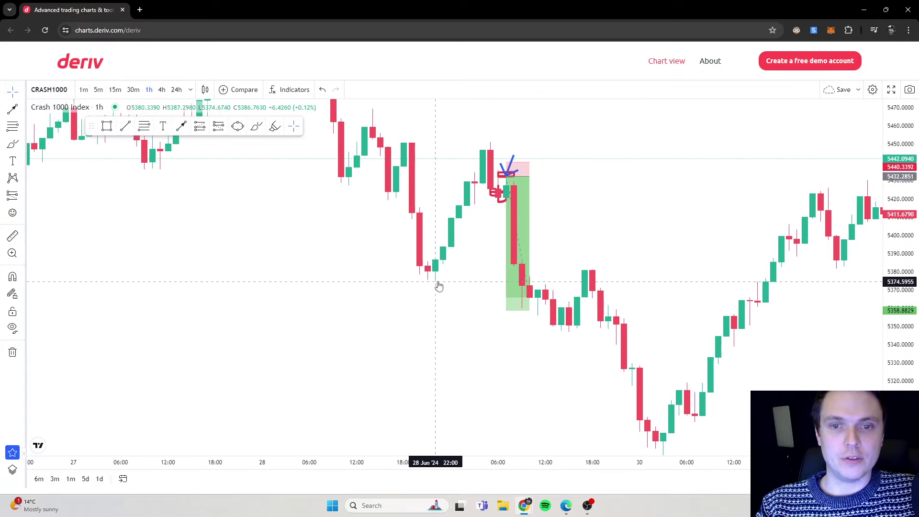
pyautogui.scroll(-5, 857, 312)
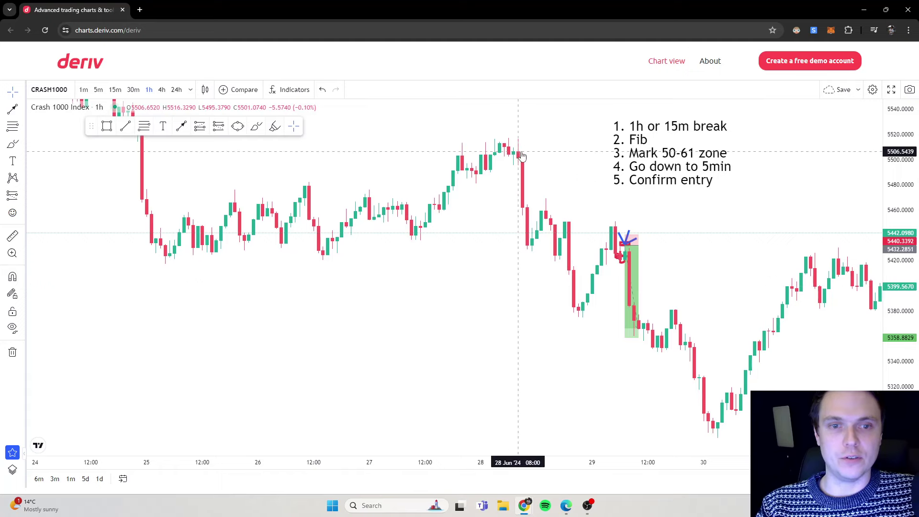
pyautogui.moveTo(645, 352); pyautogui.dragTo(608, 310)
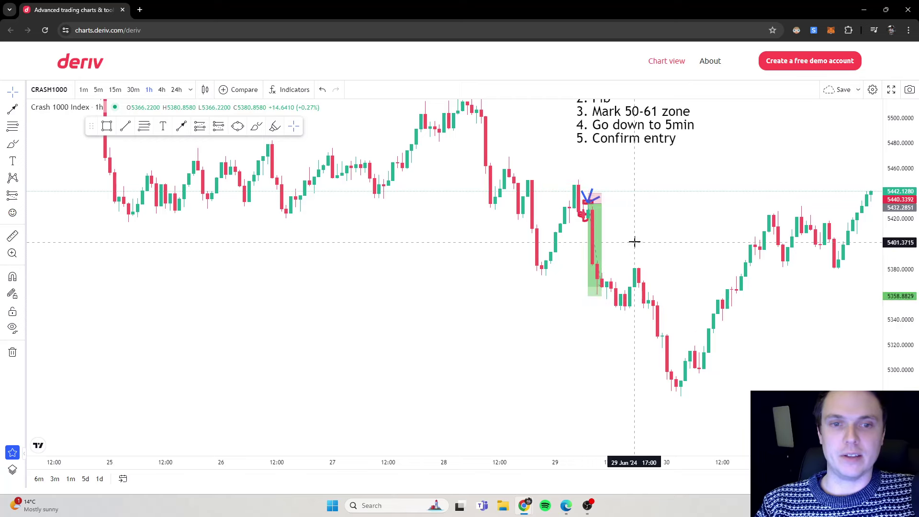
pyautogui.moveTo(634, 242); pyautogui.dragTo(661, 269)
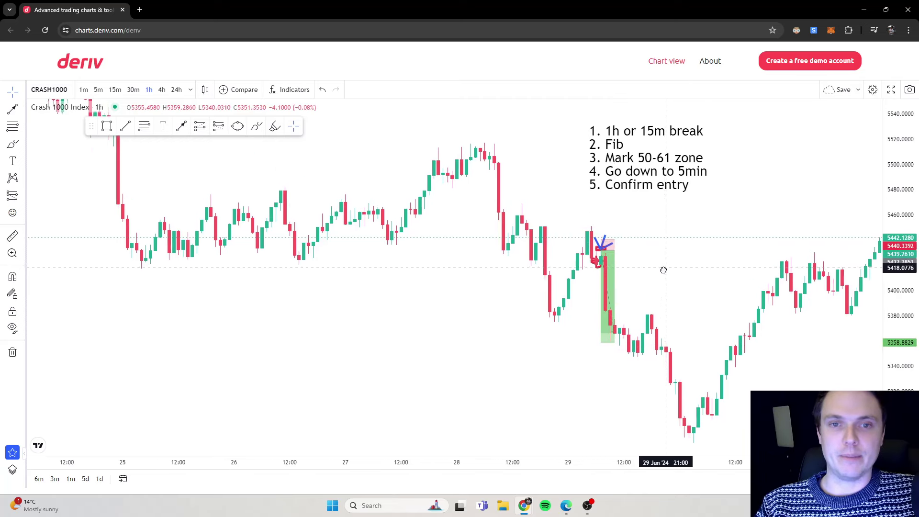
pyautogui.click(602, 262)
pyautogui.press('Delete')
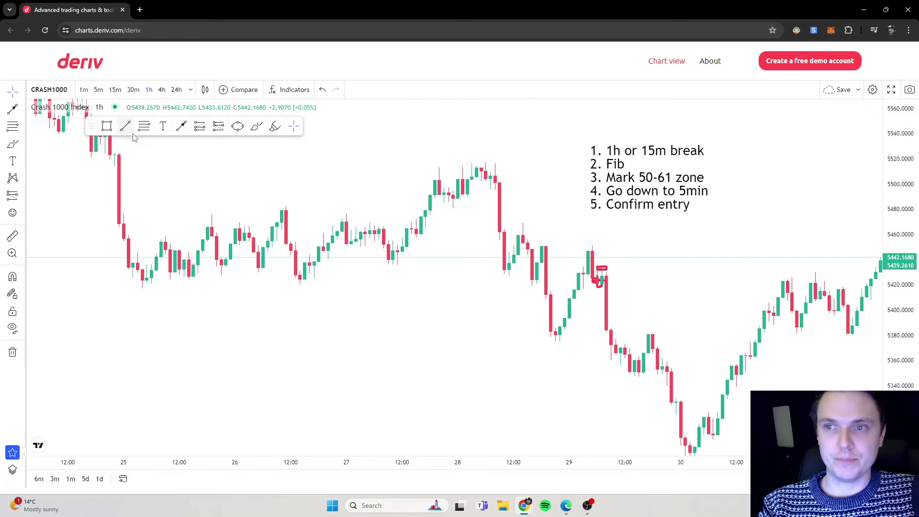
# Draw a rectangle from 26 June 08:00 to 29 June 19:00 between about 5436 and 5516, and move the five-step list clear of it.
pyautogui.click(108, 126)
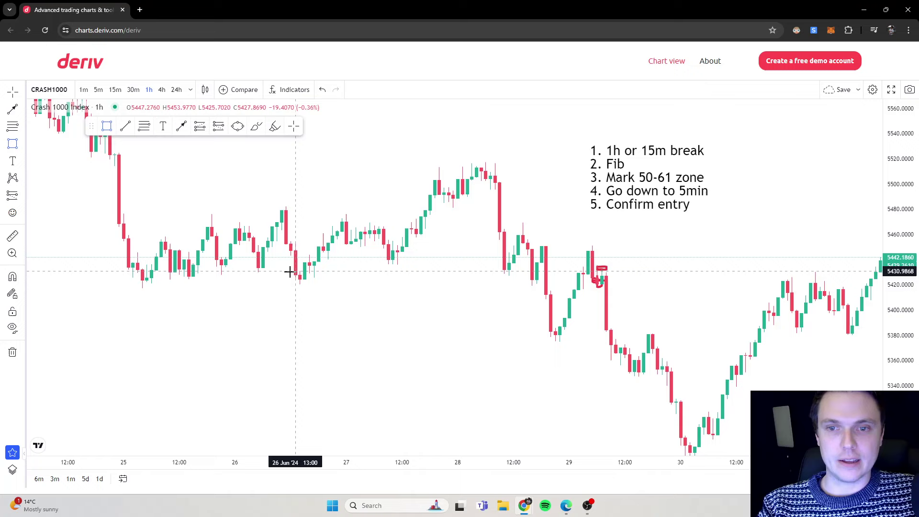
pyautogui.click(272, 284)
pyautogui.click(593, 172)
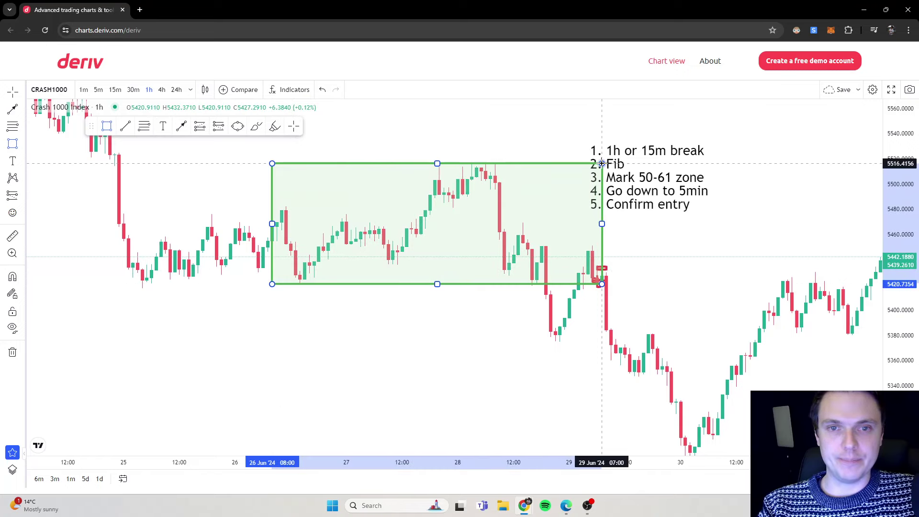
pyautogui.click(603, 164)
pyautogui.moveTo(644, 181); pyautogui.dragTo(782, 161)
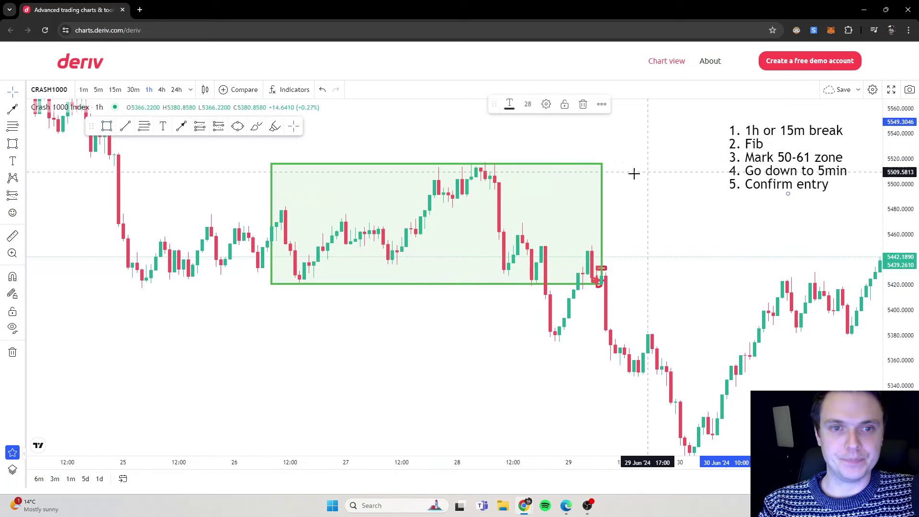
pyautogui.click(601, 283)
pyautogui.moveTo(601, 283); pyautogui.dragTo(624, 283)
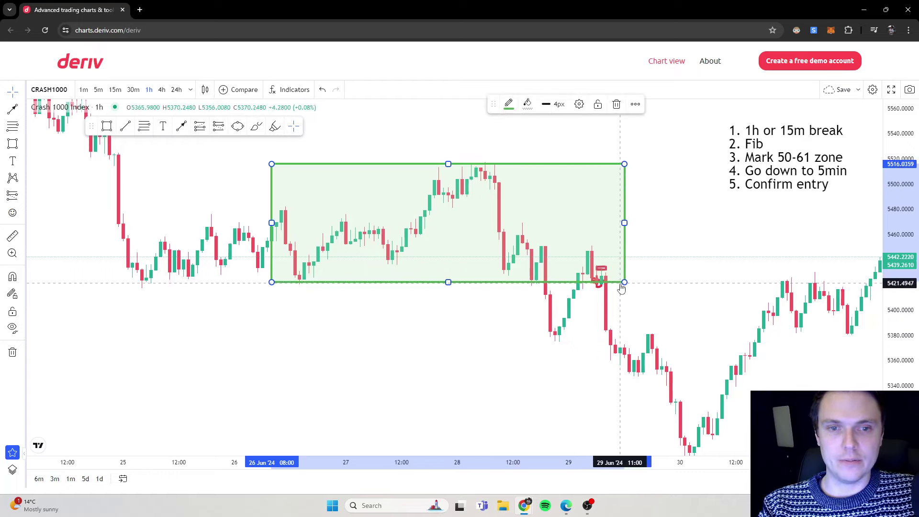
pyautogui.moveTo(625, 281); pyautogui.dragTo(657, 265)
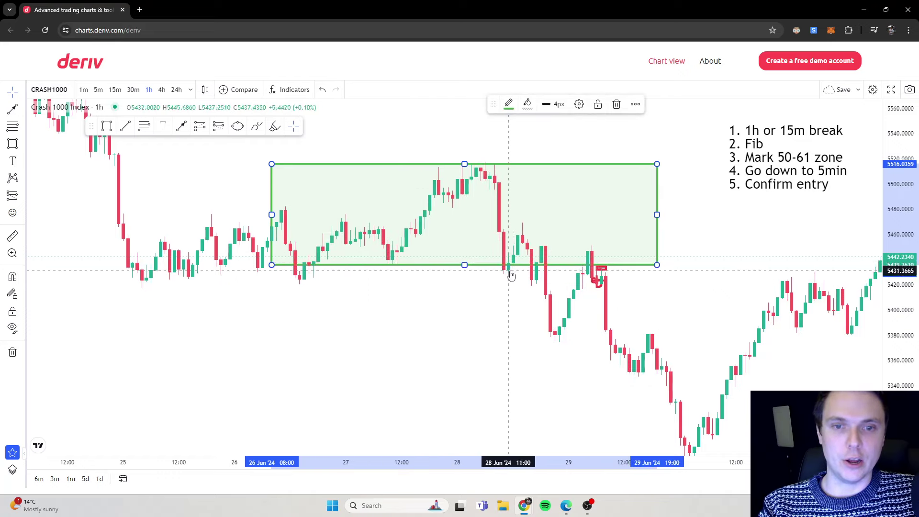
pyautogui.moveTo(677, 194); pyautogui.dragTo(656, 194)
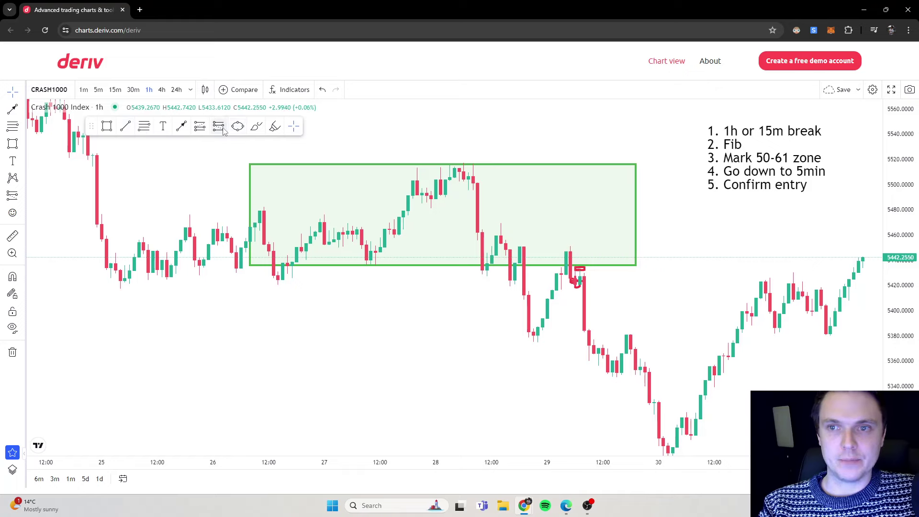
# Measure the drop with a Price Range from the rectangle's top edge at about 5516.4 down to the 28 June low at about 5374.8.
pyautogui.click(22, 131)
pyautogui.click(169, 153)
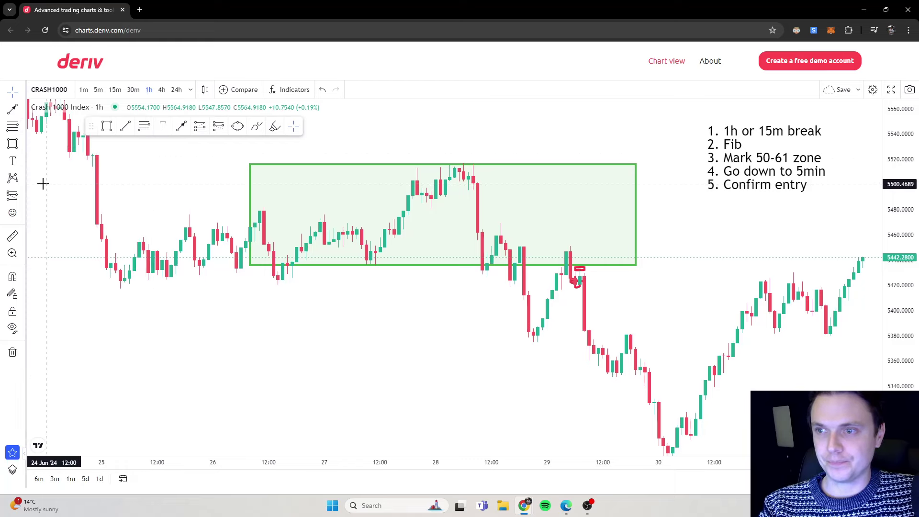
pyautogui.click(22, 195)
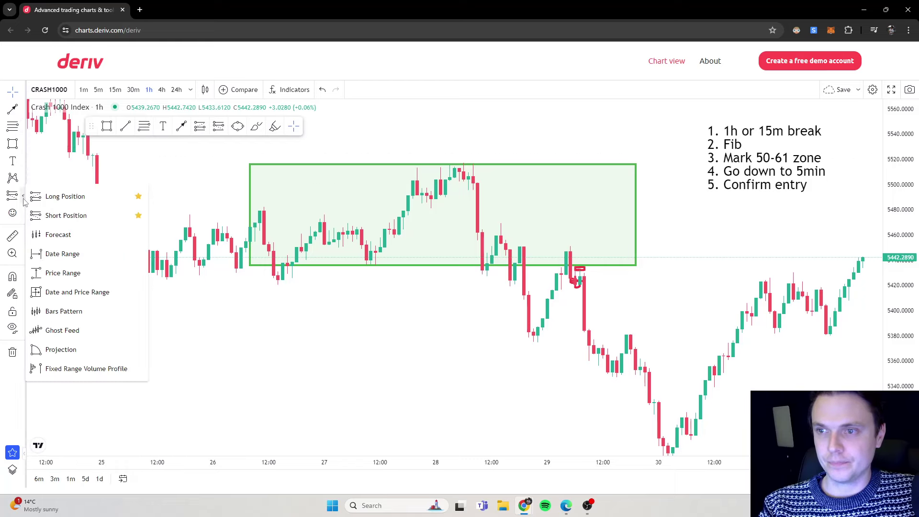
pyautogui.click(64, 272)
pyautogui.moveTo(552, 163)
pyautogui.mouseDown()
pyautogui.moveTo(578, 273)
pyautogui.moveTo(579, 340)
pyautogui.mouseUp()
pyautogui.click(579, 342)
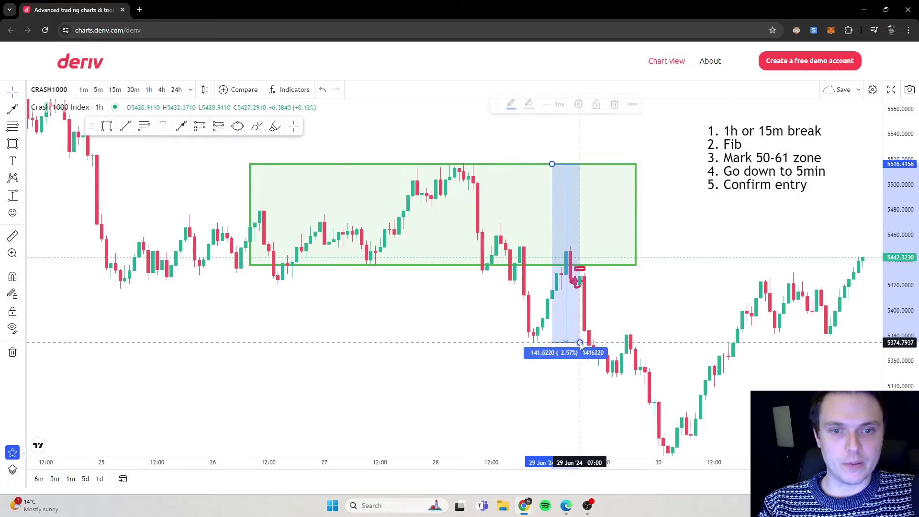
# Move the price range down on 29 June so it starts at the rectangle's lower edge, about 5435.9.
pyautogui.moveTo(614, 305)
pyautogui.mouseDown()
pyautogui.moveTo(577, 251)
pyautogui.moveTo(533, 245)
pyautogui.moveTo(564, 306)
pyautogui.moveTo(565, 337)
pyautogui.mouseUp()
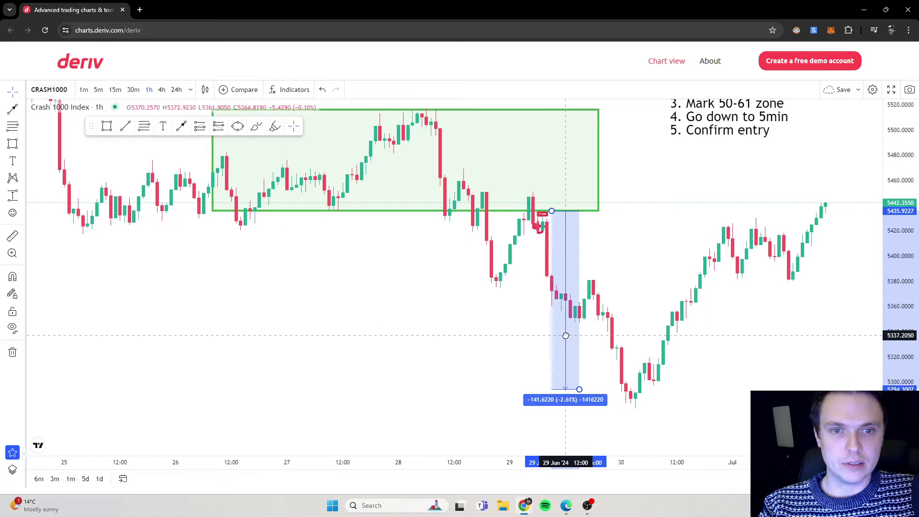
pyautogui.click(679, 240)
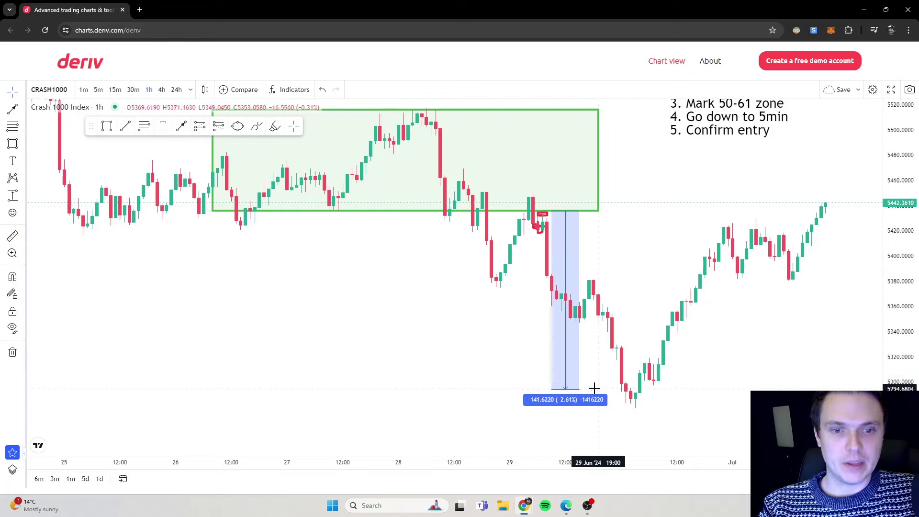
pyautogui.moveTo(623, 276); pyautogui.dragTo(622, 302)
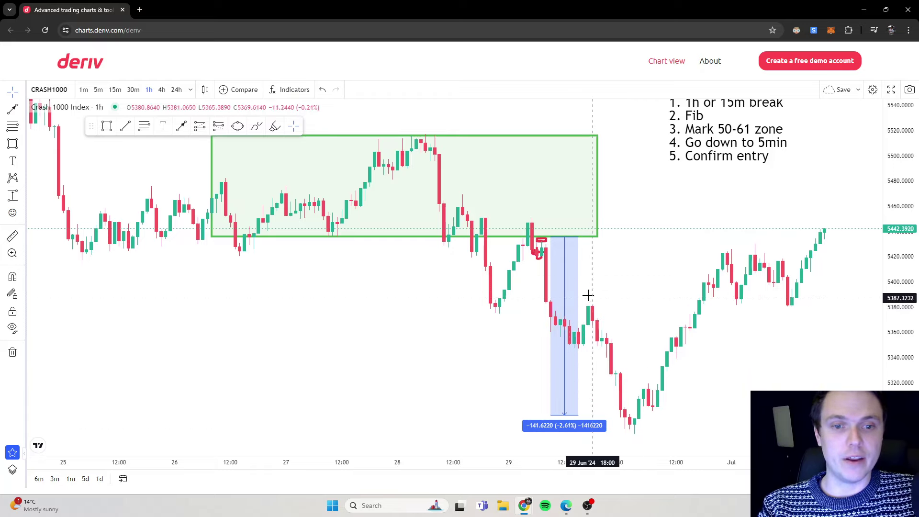
# Place the price range back over the 28 June drop from about 5516.4, and project it again from about 5435.5 at the 29 June retest.
pyautogui.click(437, 142)
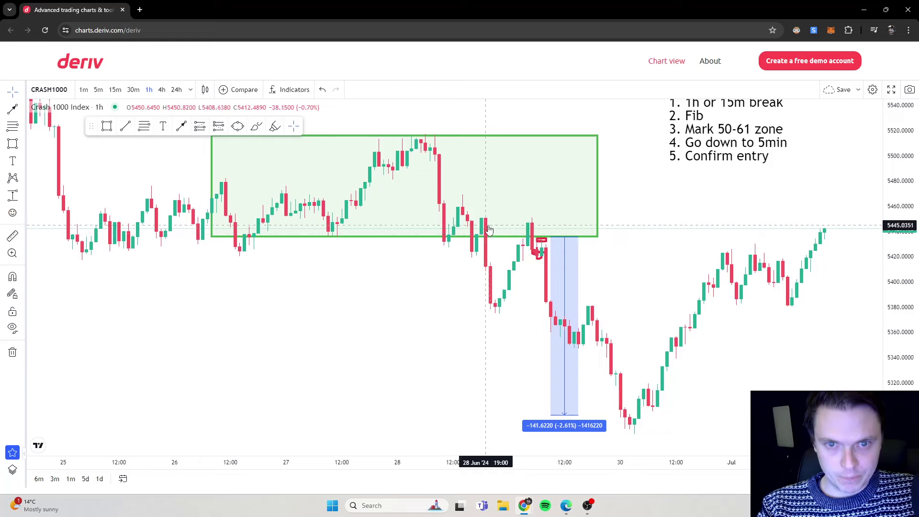
pyautogui.moveTo(566, 316); pyautogui.dragTo(499, 314)
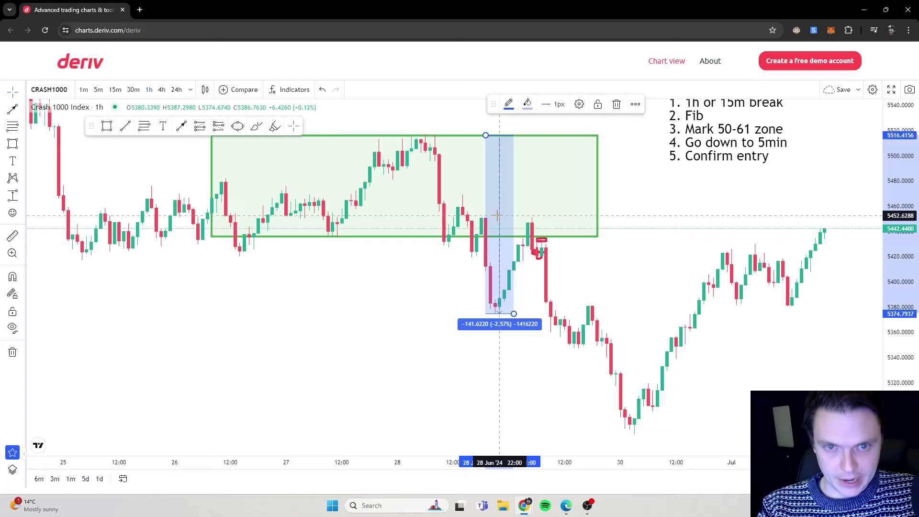
pyautogui.moveTo(500, 213); pyautogui.dragTo(546, 311)
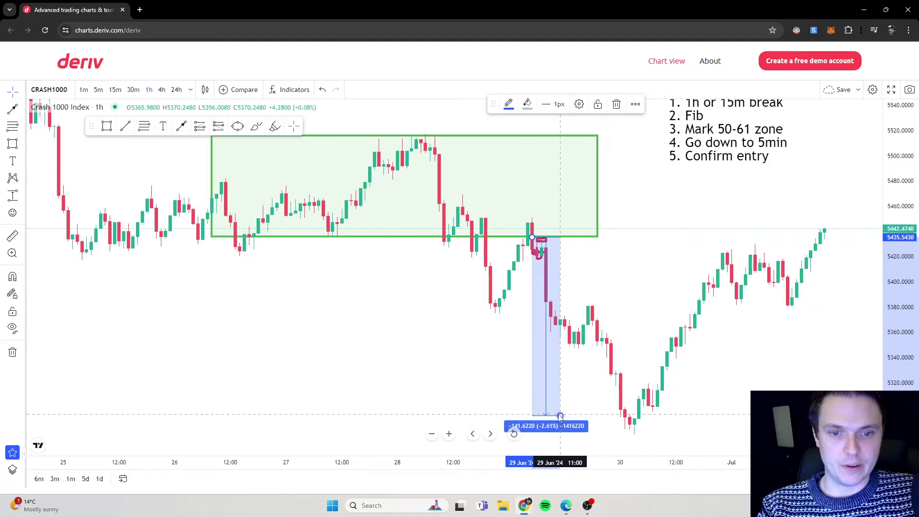
# Delete the price range and the green rectangle from the 1h chart.
pyautogui.press('Delete')
pyautogui.moveTo(606, 239); pyautogui.dragTo(620, 274)
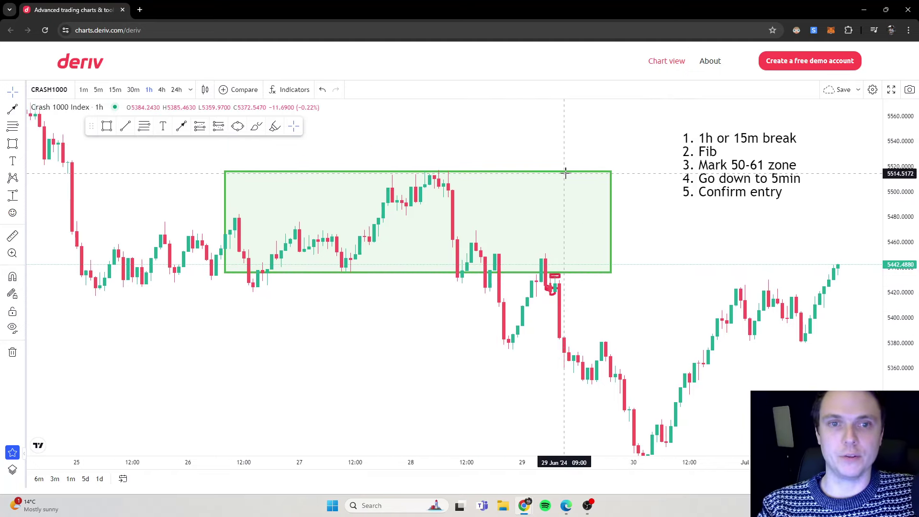
pyautogui.click(564, 171)
pyautogui.click(616, 104)
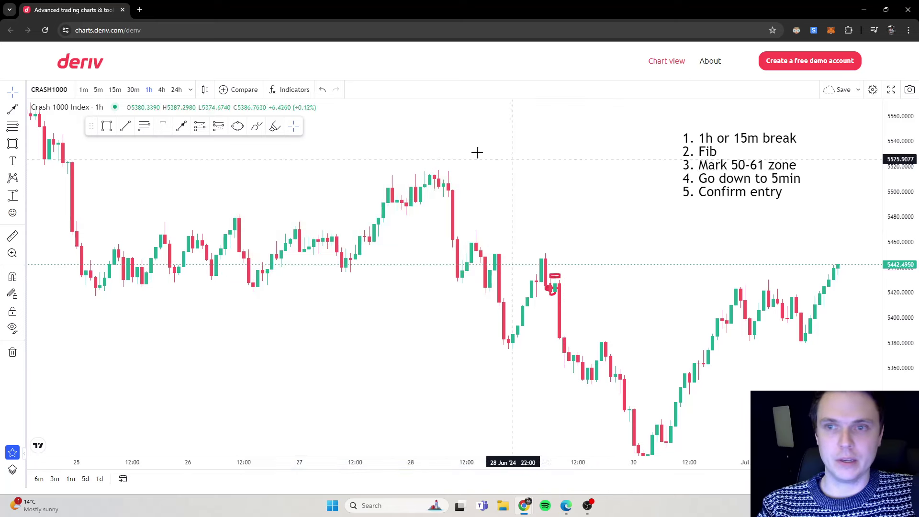
# On the 5m chart, delete the red pullback outline, the horizontal brush line and the circles around the 29 June lows.
pyautogui.click(101, 90)
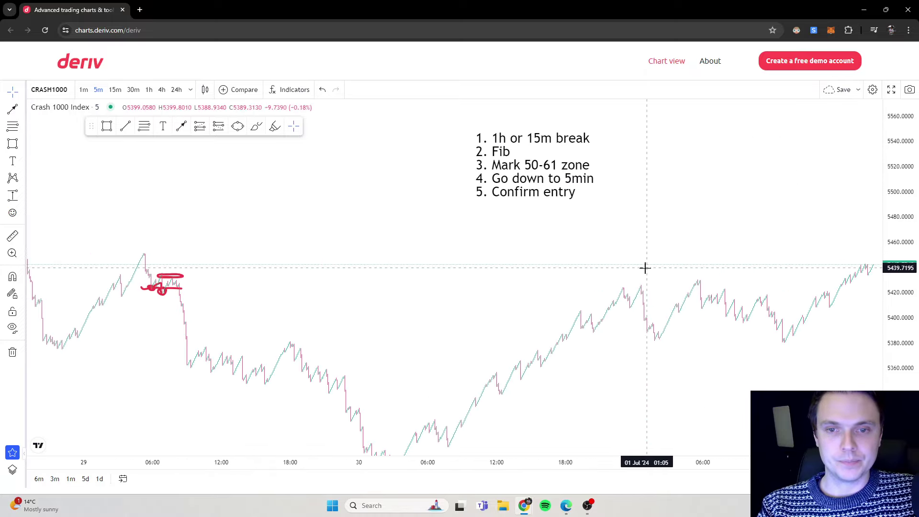
pyautogui.scroll(5, 722, 147)
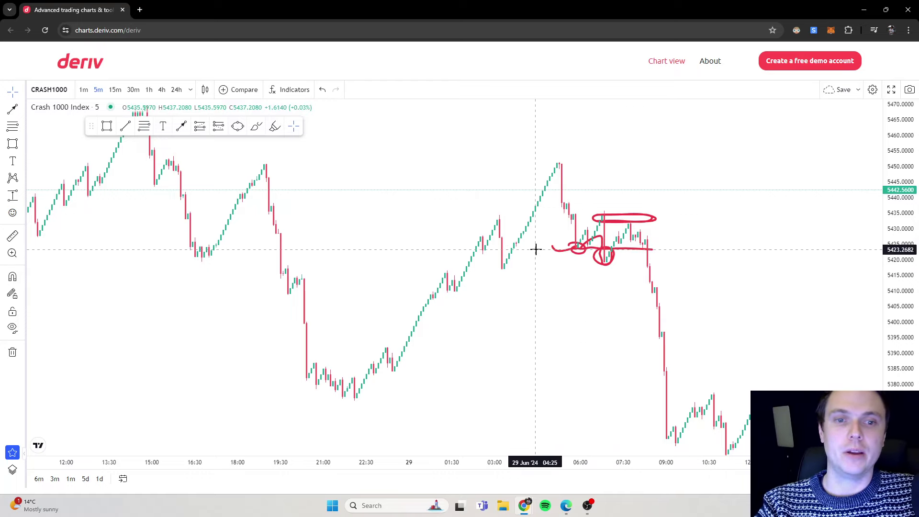
pyautogui.click(619, 221)
pyautogui.press('Delete')
pyautogui.click(617, 248)
pyautogui.press('Delete')
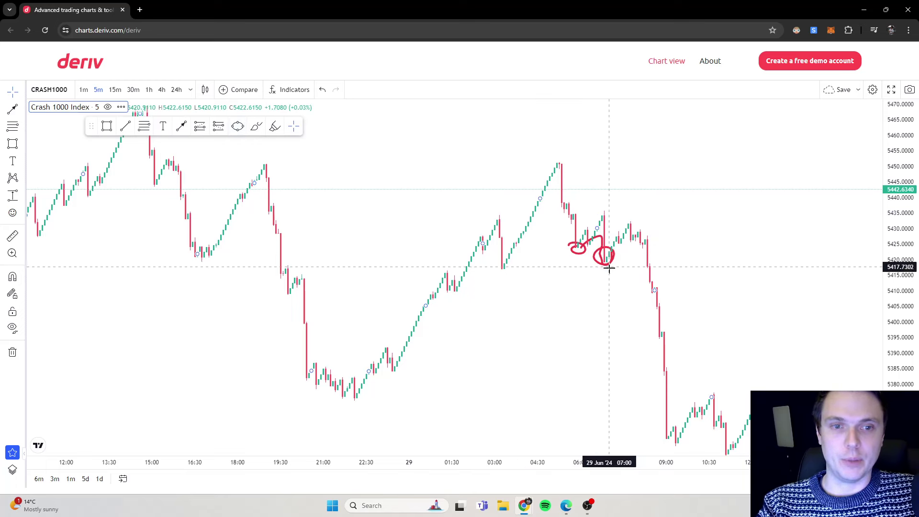
pyautogui.click(609, 265)
pyautogui.press('Delete')
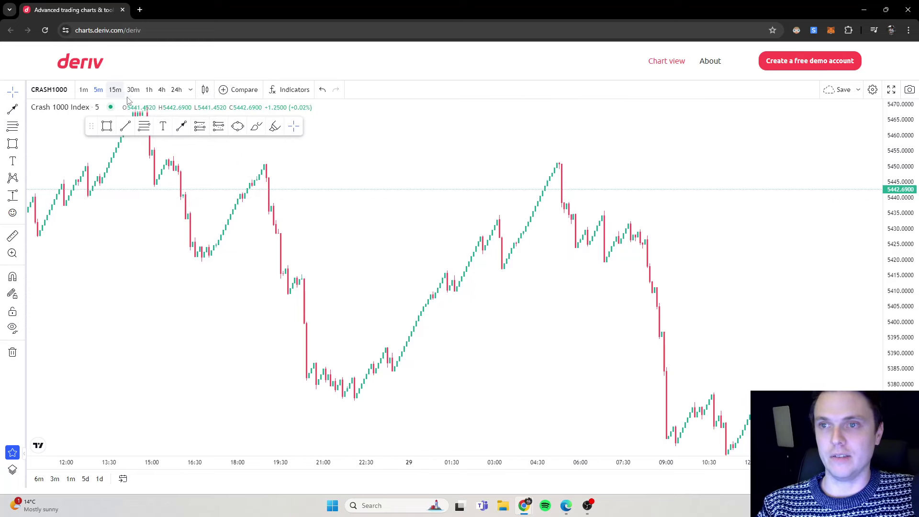
# On the 1h chart, brush a horizontal line at about 5380 under the 1 July lows and another at about 5424 along the recent highs.
pyautogui.click(149, 91)
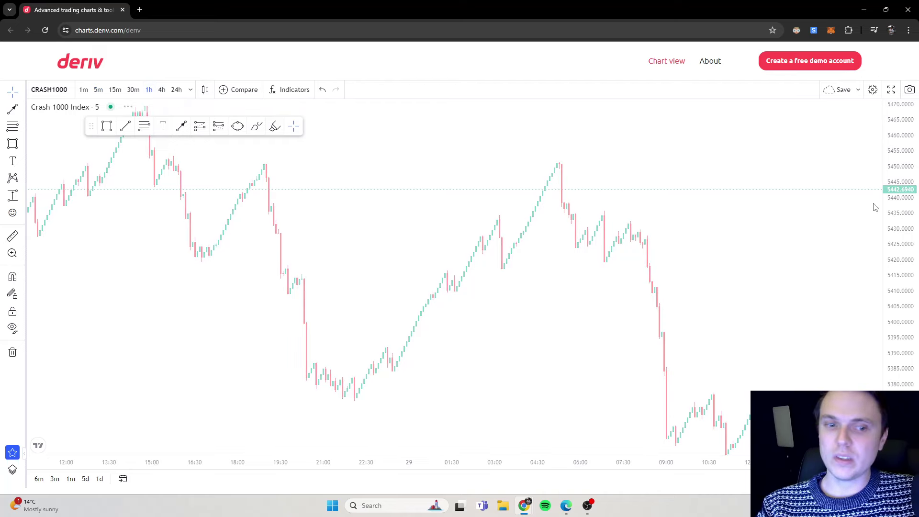
pyautogui.moveTo(894, 193); pyautogui.dragTo(893, 359)
pyautogui.scroll(6, 834, 348)
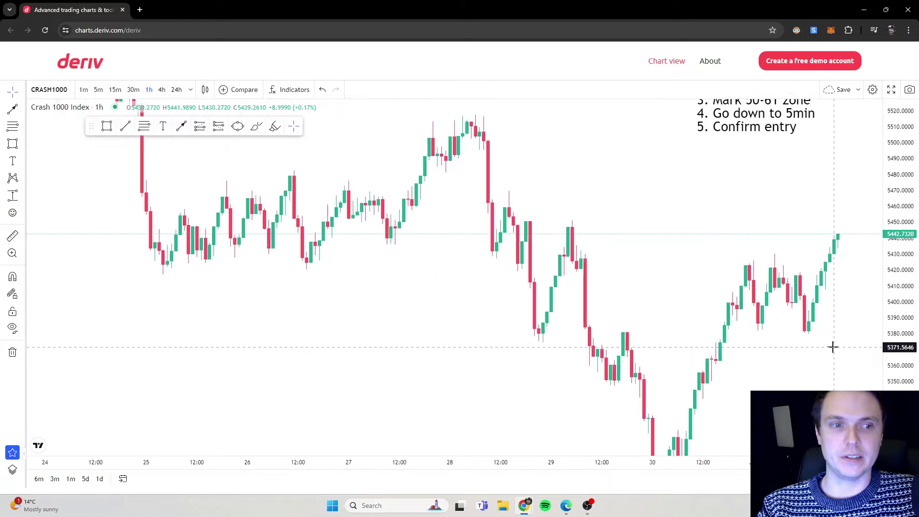
pyautogui.moveTo(833, 347); pyautogui.dragTo(637, 345)
pyautogui.scroll(-4, 785, 318)
pyautogui.moveTo(894, 284); pyautogui.dragTo(894, 375)
pyautogui.moveTo(774, 360); pyautogui.dragTo(733, 353)
pyautogui.scroll(3, 733, 352)
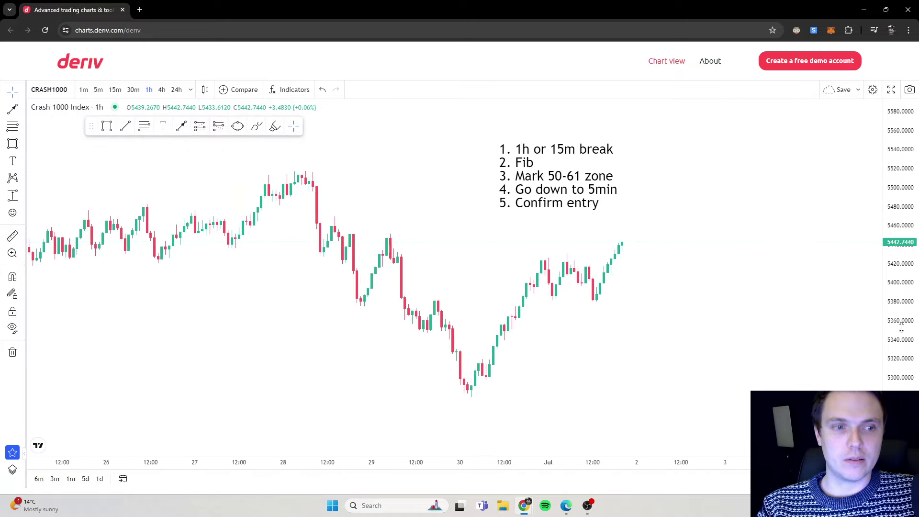
pyautogui.moveTo(903, 329); pyautogui.dragTo(900, 225)
pyautogui.moveTo(650, 312); pyautogui.dragTo(633, 271)
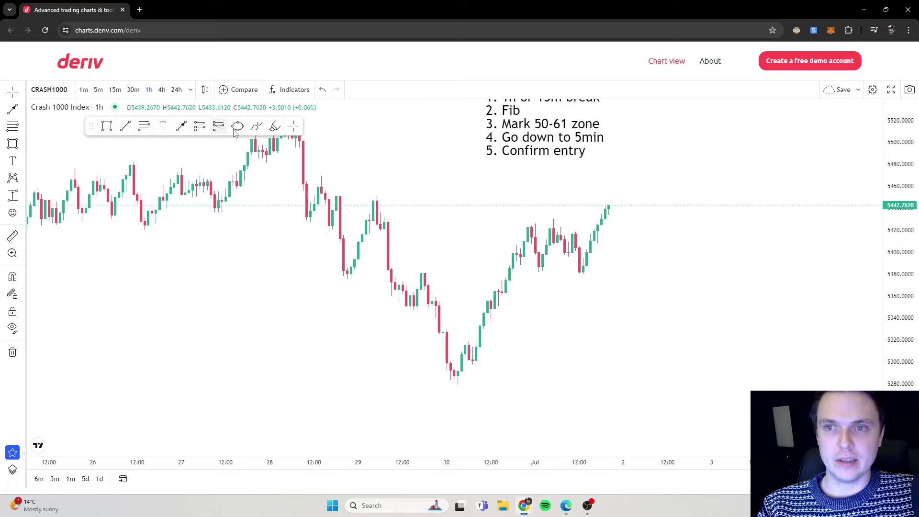
pyautogui.click(256, 126)
pyautogui.moveTo(381, 274); pyautogui.dragTo(624, 275)
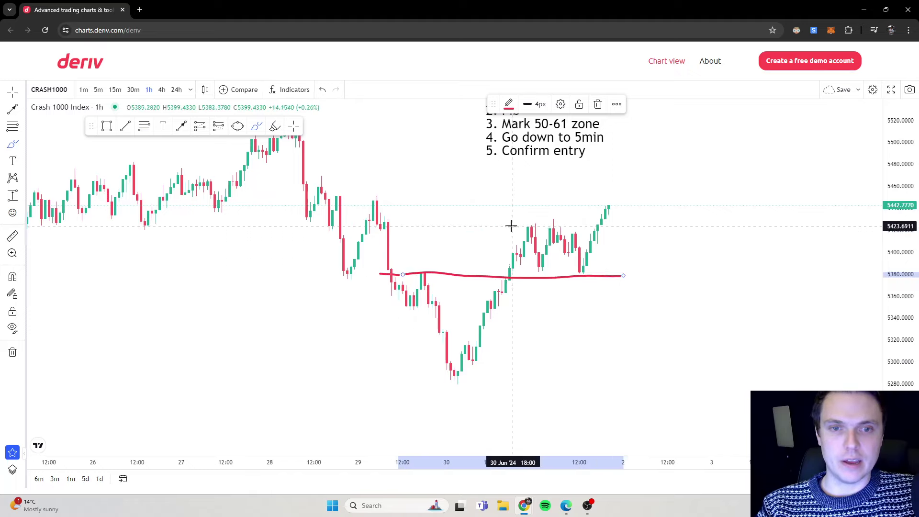
pyautogui.moveTo(511, 225); pyautogui.dragTo(617, 225)
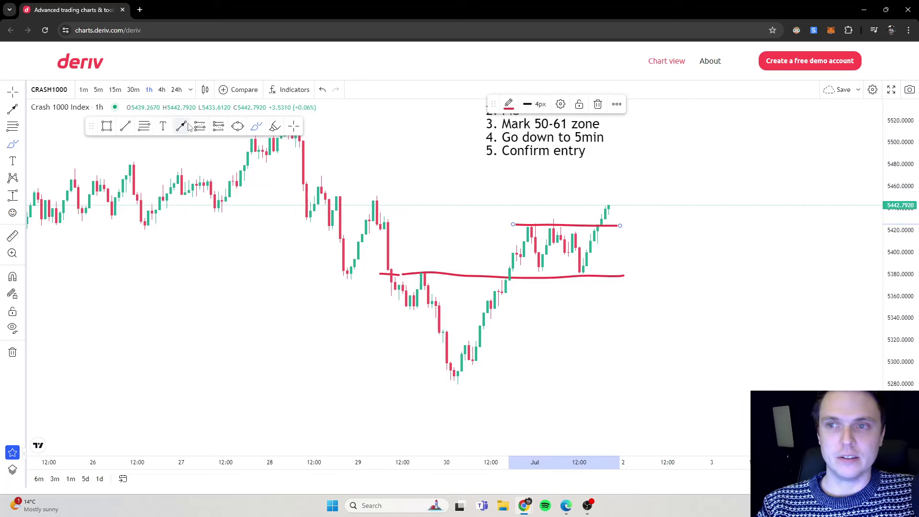
# Draw a Fib Retracement from the 30 June low at about 5280.27 up to the latest high at about 5443.31.
pyautogui.click(144, 126)
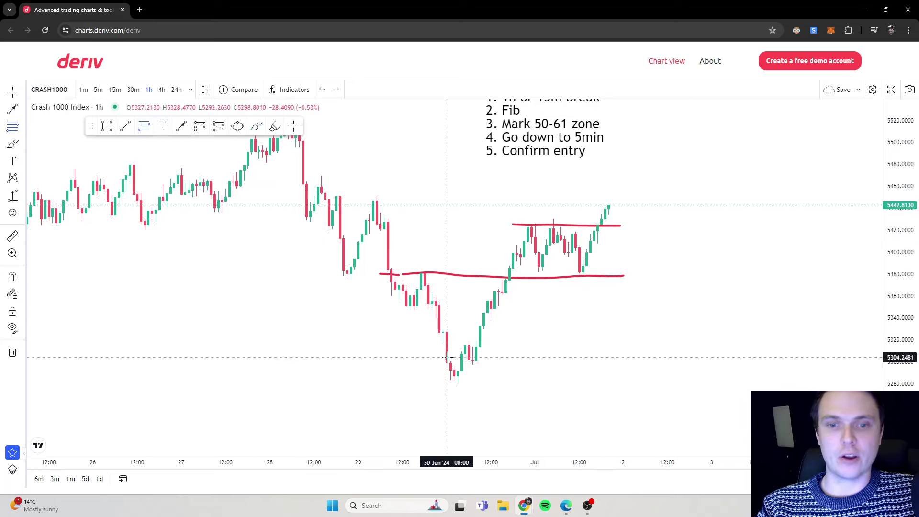
pyautogui.click(451, 383)
pyautogui.click(696, 205)
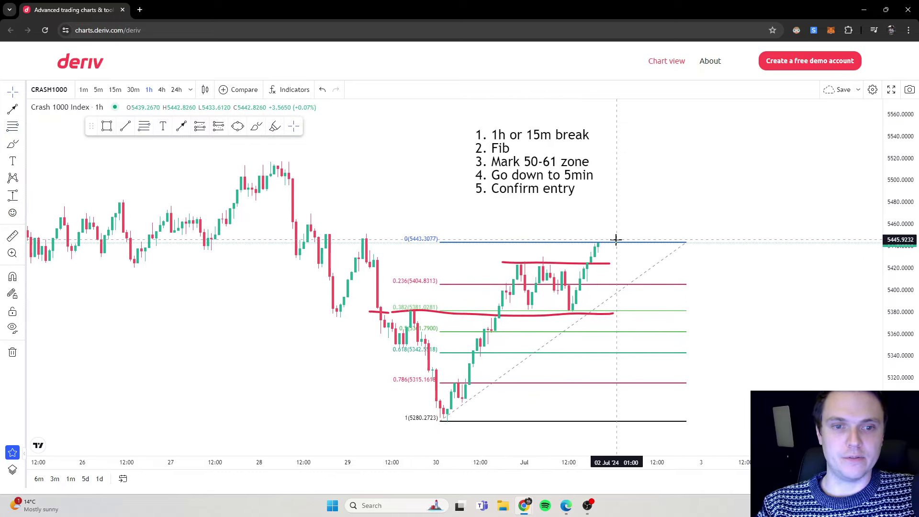
# Extend the Fib Retracement up to about 5469.46 and brush a projected pullback into its 0.5–0.618 zone followed by a rally.
pyautogui.moveTo(681, 247); pyautogui.dragTo(712, 213)
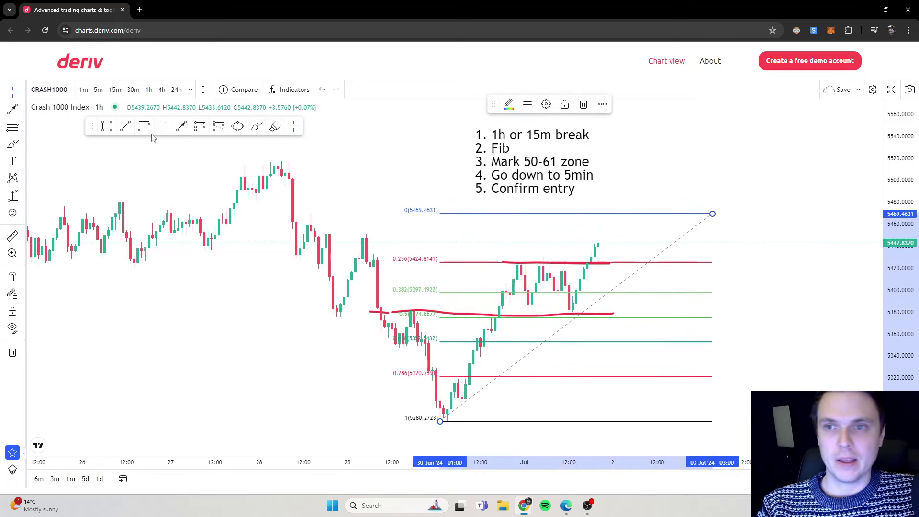
pyautogui.click(262, 128)
pyautogui.moveTo(607, 217)
pyautogui.mouseDown()
pyautogui.moveTo(633, 334)
pyautogui.moveTo(736, 179)
pyautogui.mouseUp()
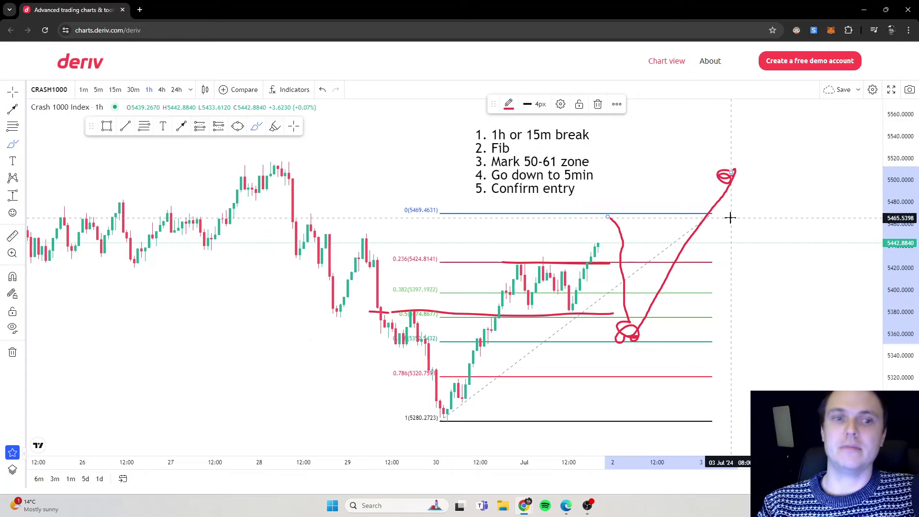
# Undo the projection stroke, the Fib Retracement and the two horizontal brush lines around the 1 July range.
pyautogui.hotkey('ctrl', 'z')
pyautogui.hotkey('ctrl', 'z')
pyautogui.hotkey('ctrl', 'z')
pyautogui.hotkey('ctrl', 'z')
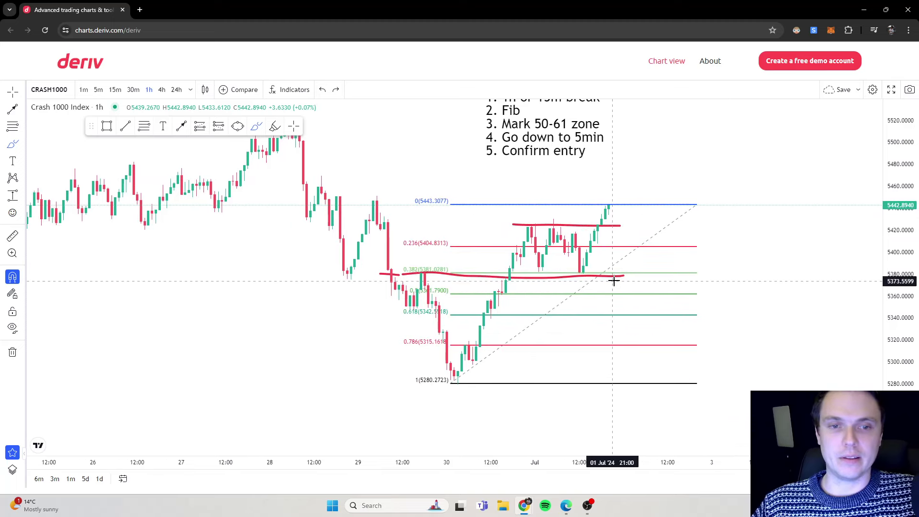
pyautogui.hotkey('ctrl', 'z')
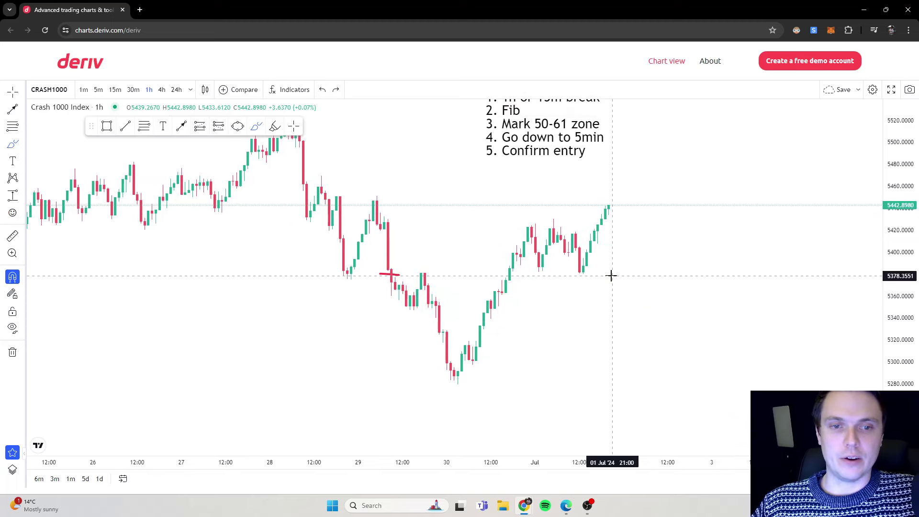
# Move the five-step text list beside the 23 June peak, to about 25 June 21:00 and 5642.
pyautogui.scroll(-5, 487, 240)
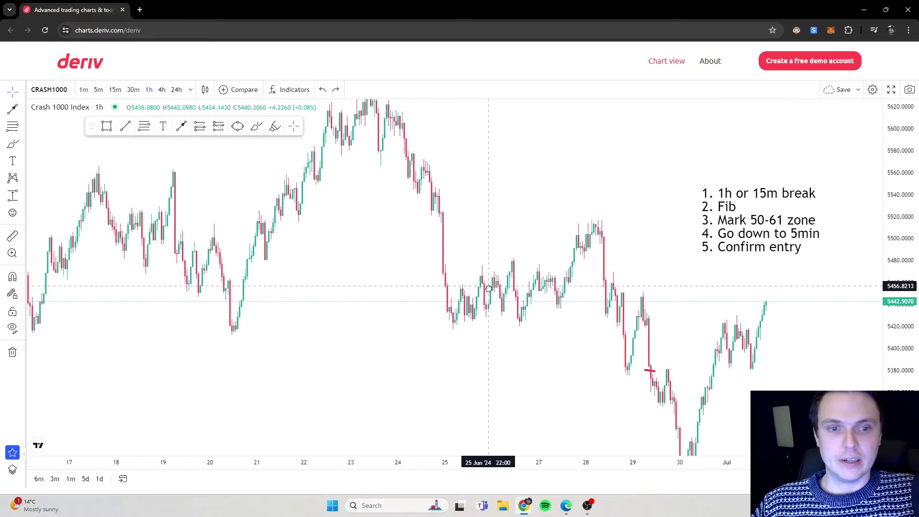
pyautogui.scroll(4, 689, 252)
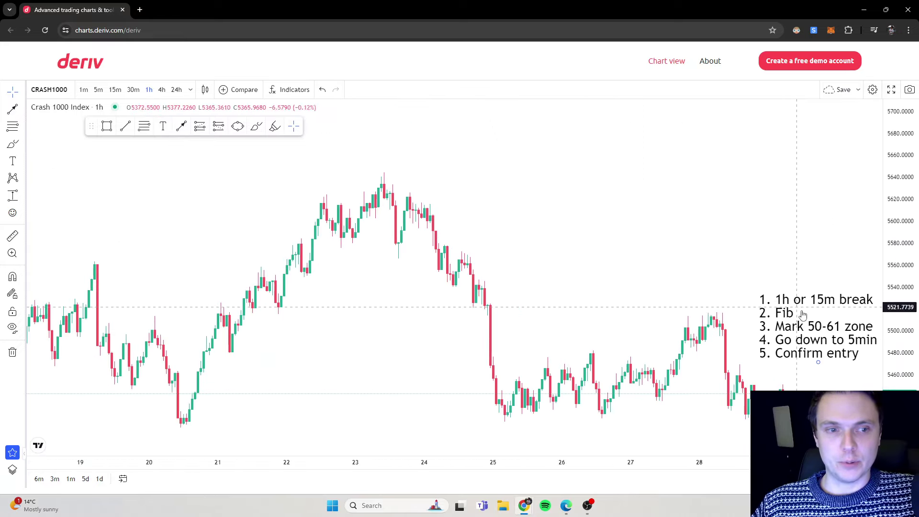
pyautogui.moveTo(712, 160); pyautogui.dragTo(608, 166)
pyautogui.moveTo(494, 238); pyautogui.dragTo(568, 205)
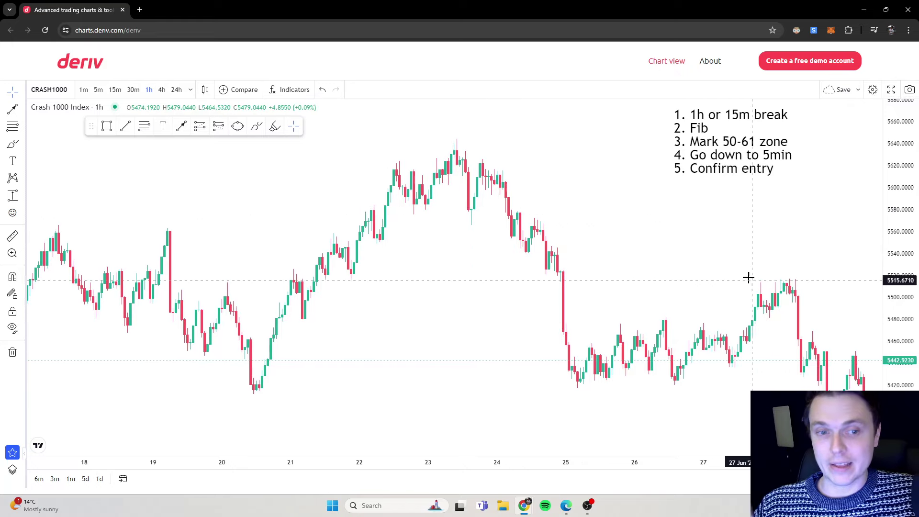
pyautogui.moveTo(889, 305); pyautogui.dragTo(889, 314)
pyautogui.moveTo(696, 179); pyautogui.dragTo(672, 195)
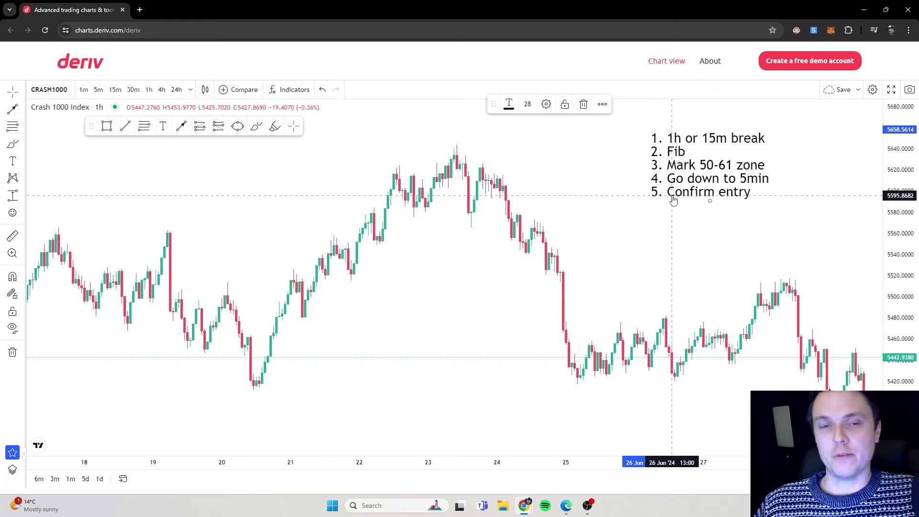
pyautogui.moveTo(670, 199); pyautogui.dragTo(661, 211)
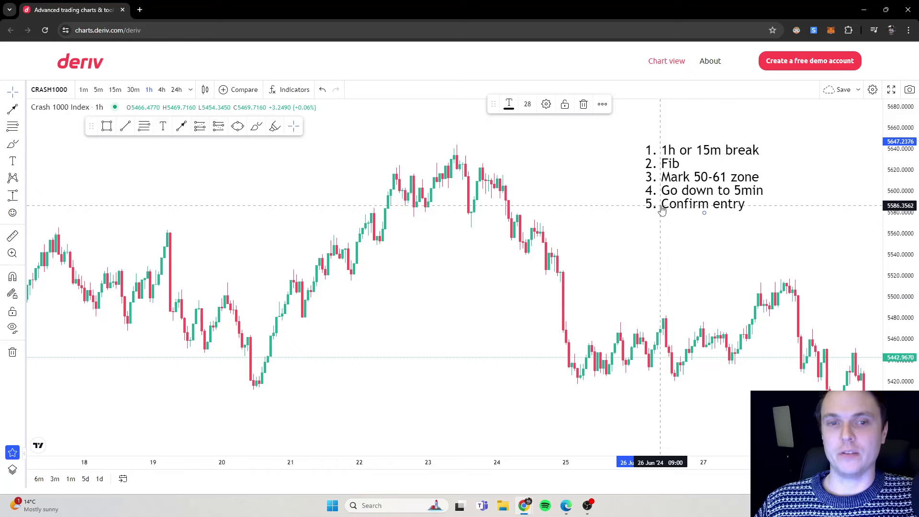
pyautogui.moveTo(681, 211); pyautogui.dragTo(664, 216)
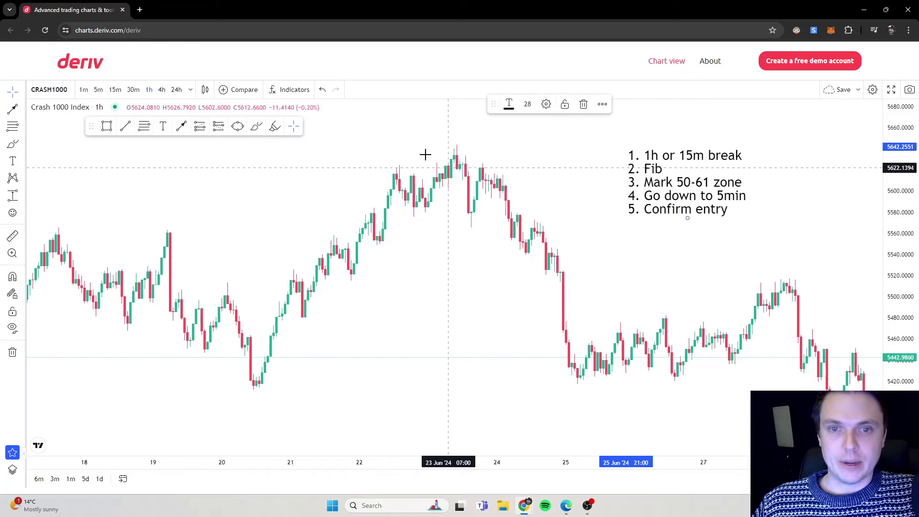
# Draw a horizontal trend line under the 23 June low at about 5566, extending it to about 25 June.
pyautogui.click(123, 127)
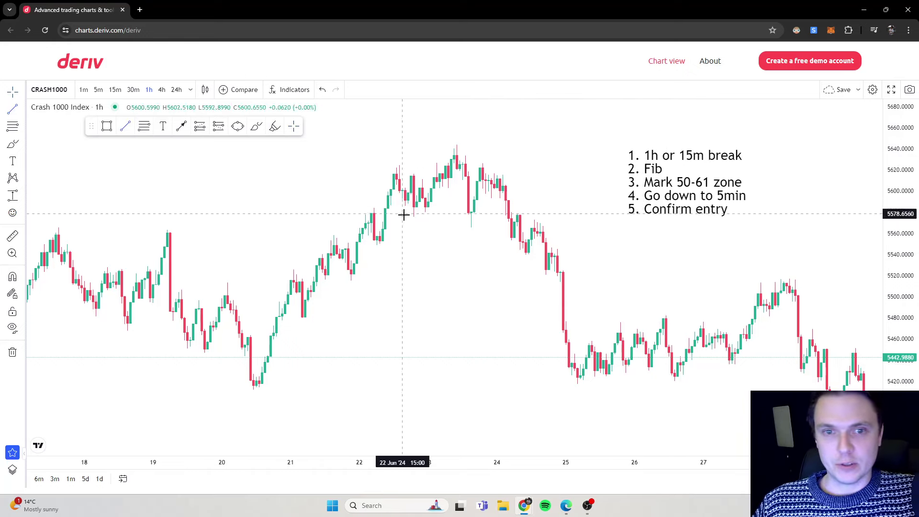
pyautogui.click(454, 227)
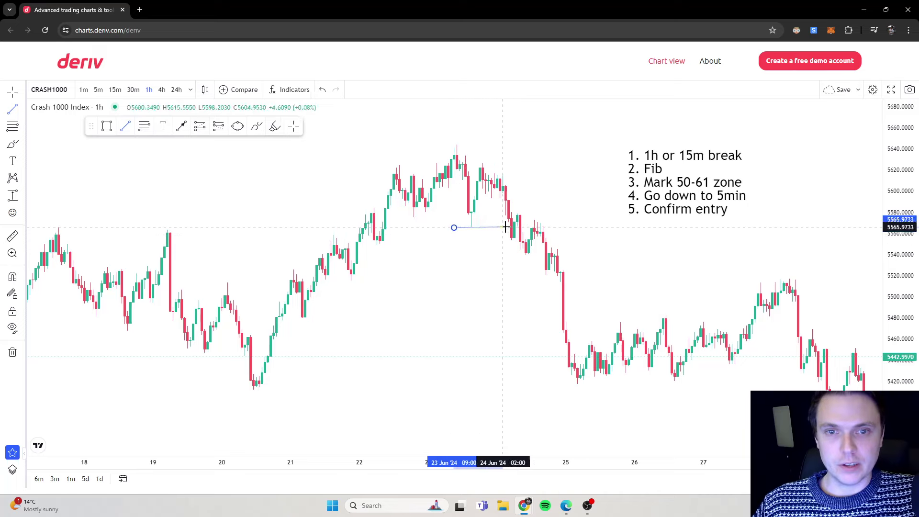
pyautogui.click(566, 229)
# Draw a Fib Retracement from the 23 June 18:00 high at about 5626.59 down to the 25 June low at about 5418.44.
pyautogui.scroll(3, 466, 240)
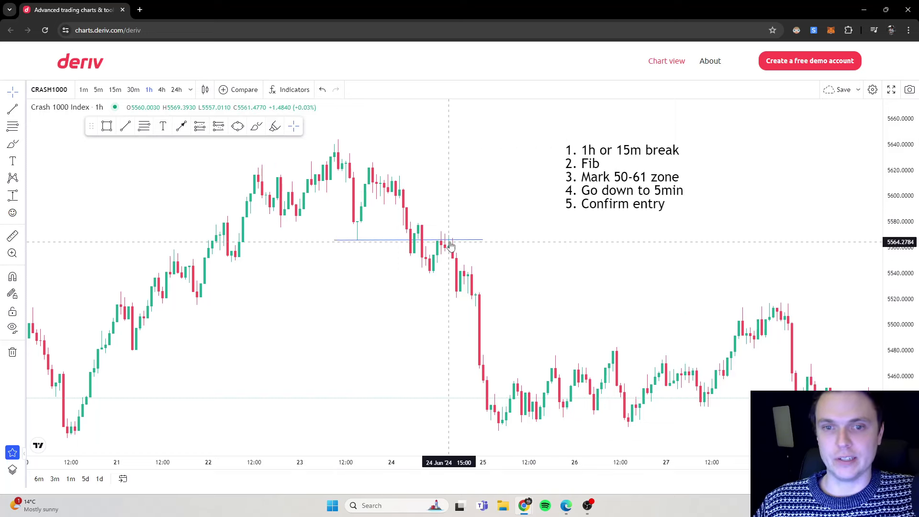
pyautogui.moveTo(903, 260); pyautogui.dragTo(903, 302)
pyautogui.scroll(-1, 712, 265)
pyautogui.moveTo(712, 265); pyautogui.dragTo(651, 248)
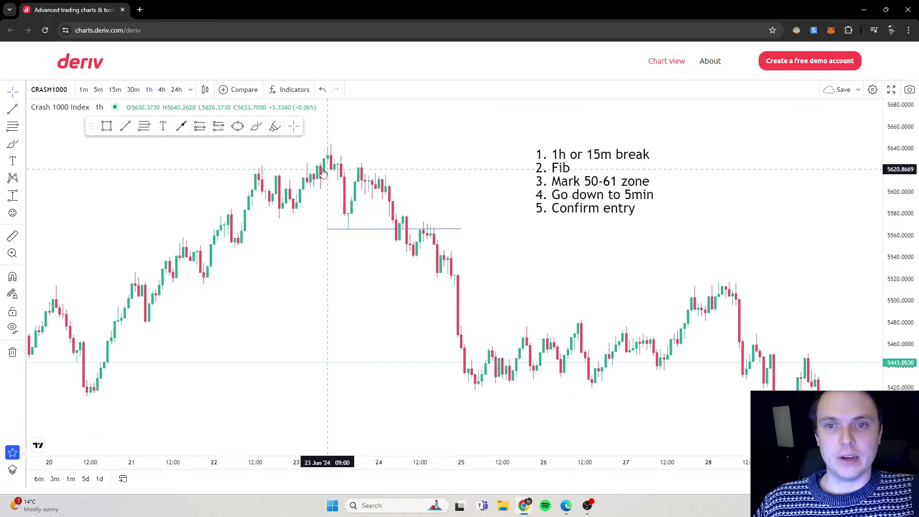
pyautogui.click(144, 127)
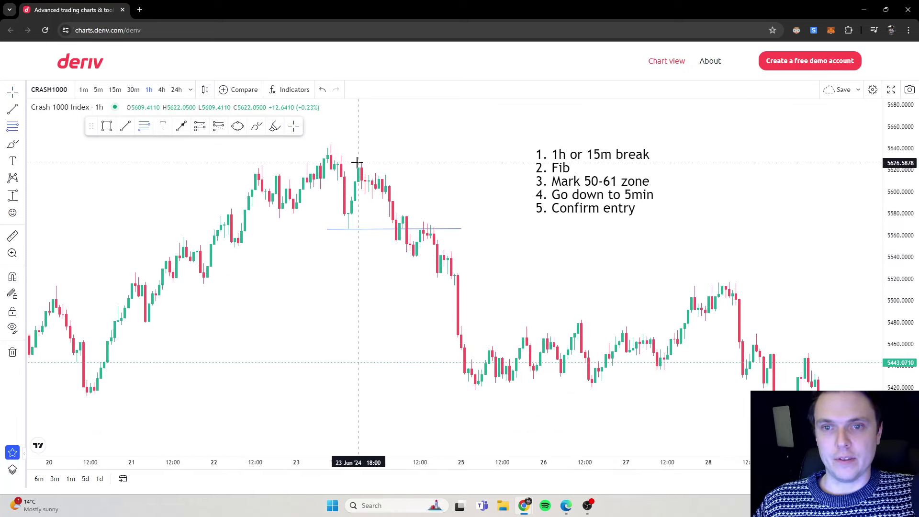
pyautogui.click(358, 163)
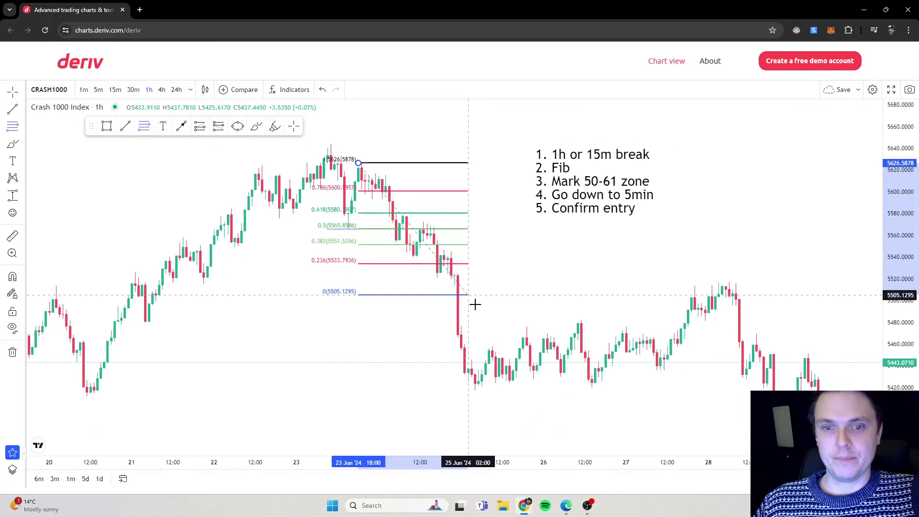
pyautogui.click(655, 389)
# Extend the Fib Retracement's end past the 29 June candles at about 5417.12 and move the five-step text list clear of the chart action.
pyautogui.moveTo(753, 314); pyautogui.dragTo(613, 280)
pyautogui.moveTo(495, 175); pyautogui.dragTo(785, 165)
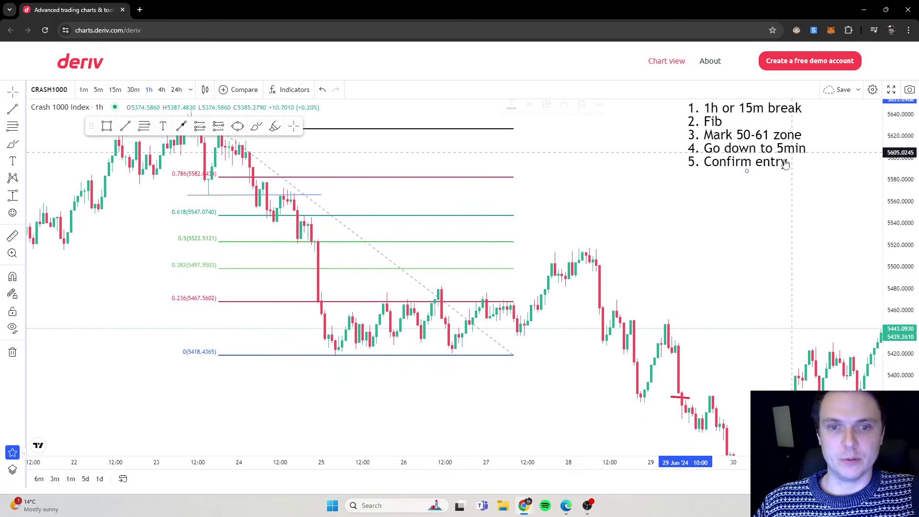
pyautogui.moveTo(514, 355); pyautogui.dragTo(709, 356)
pyautogui.moveTo(555, 167); pyautogui.dragTo(561, 196)
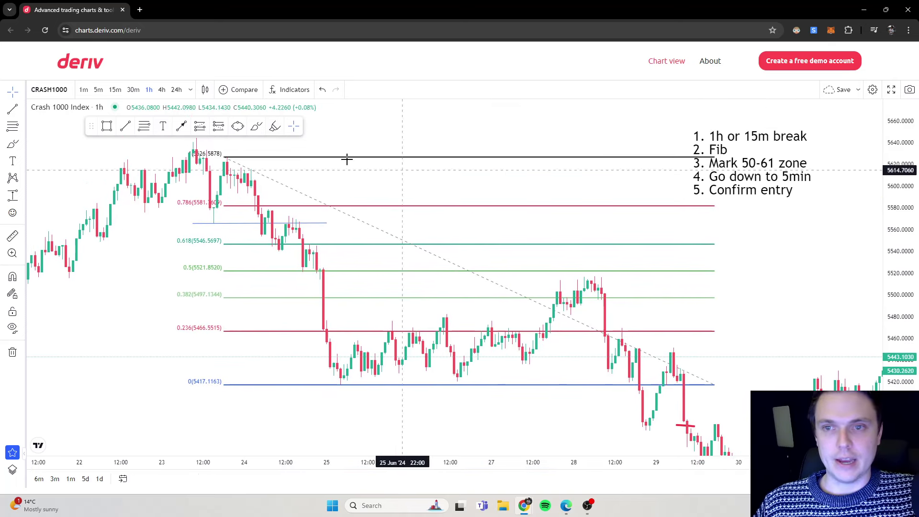
# Mark the 0.5–0.618 zone with a green rectangle from 24 June 08:00 to 29 June 20:00, about 5551.78 to 5517.01.
pyautogui.click(106, 126)
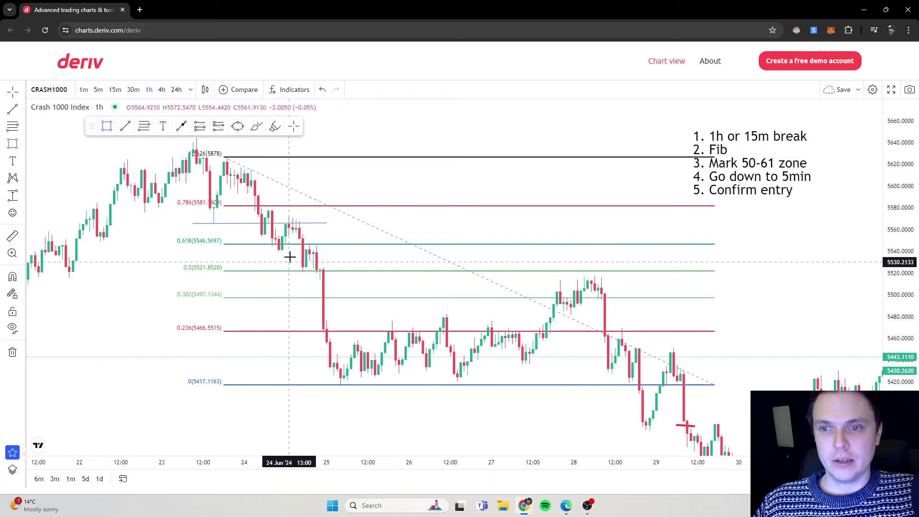
pyautogui.moveTo(272, 238); pyautogui.dragTo(726, 276)
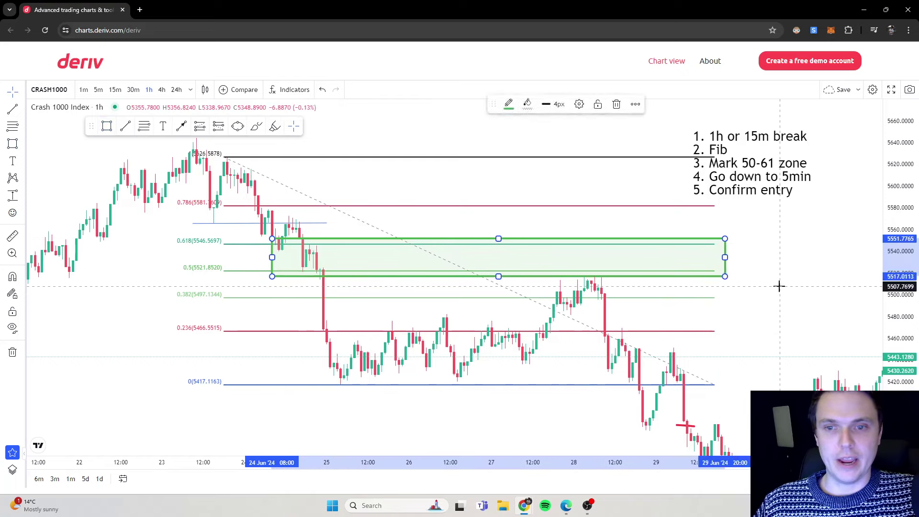
pyautogui.moveTo(780, 286); pyautogui.dragTo(779, 285)
pyautogui.moveTo(900, 330); pyautogui.dragTo(900, 172)
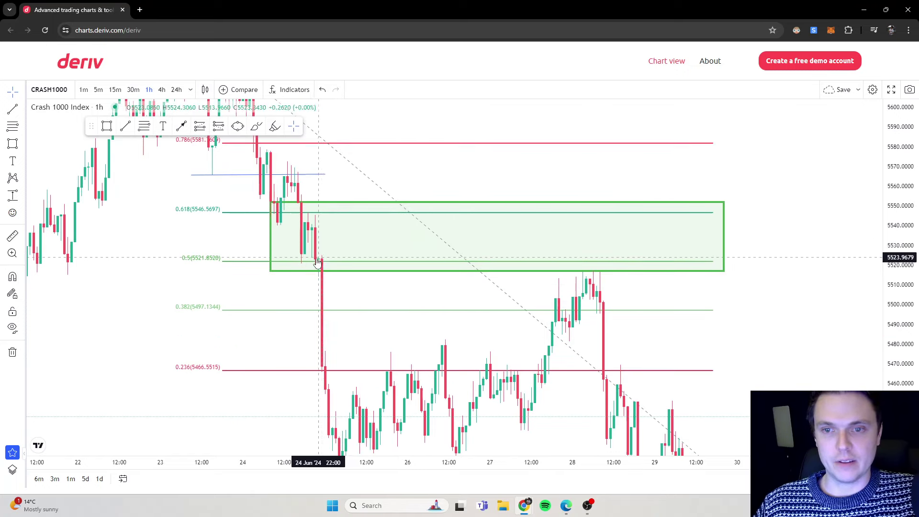
# Brush circles around the 24 June candles at the 0.5 level and the 27–28 June highs, with a stroke down along the following drop.
pyautogui.moveTo(330, 259); pyautogui.dragTo(318, 253)
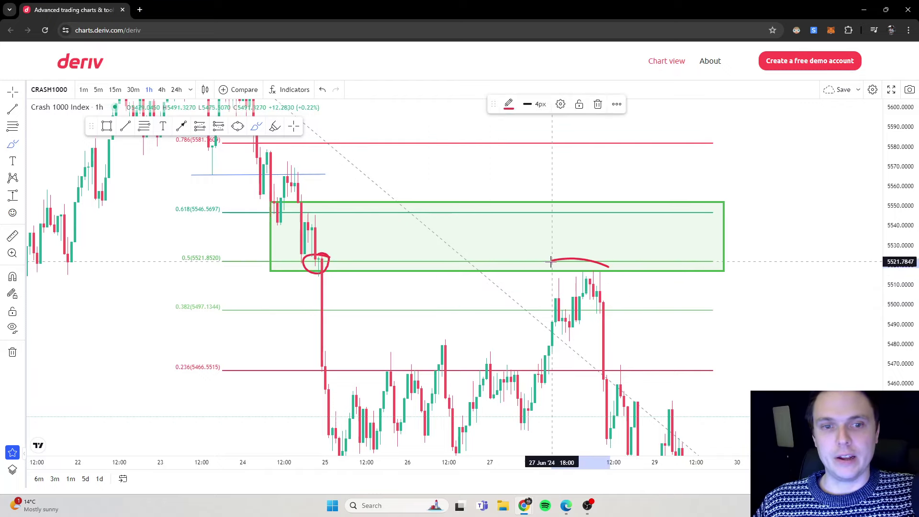
pyautogui.moveTo(532, 290)
pyautogui.mouseDown()
pyautogui.moveTo(566, 323)
pyautogui.moveTo(638, 292)
pyautogui.moveTo(598, 308)
pyautogui.moveTo(643, 448)
pyautogui.mouseUp()
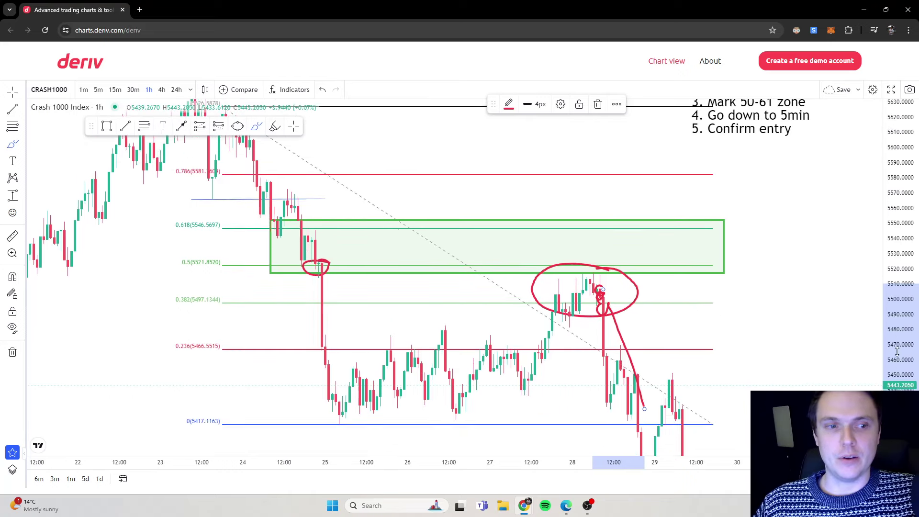
pyautogui.scroll(-3, 703, 338)
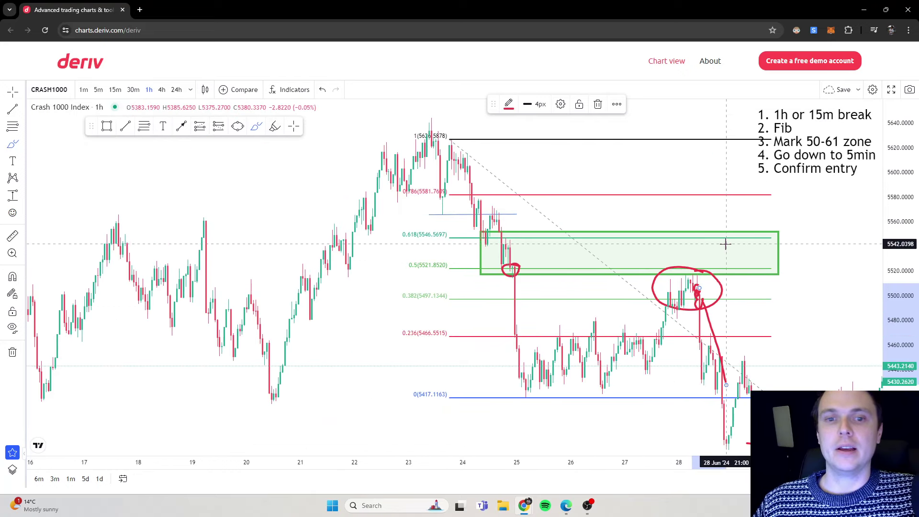
pyautogui.moveTo(807, 254); pyautogui.dragTo(598, 208)
pyautogui.hotkey('ctrl', 'z')
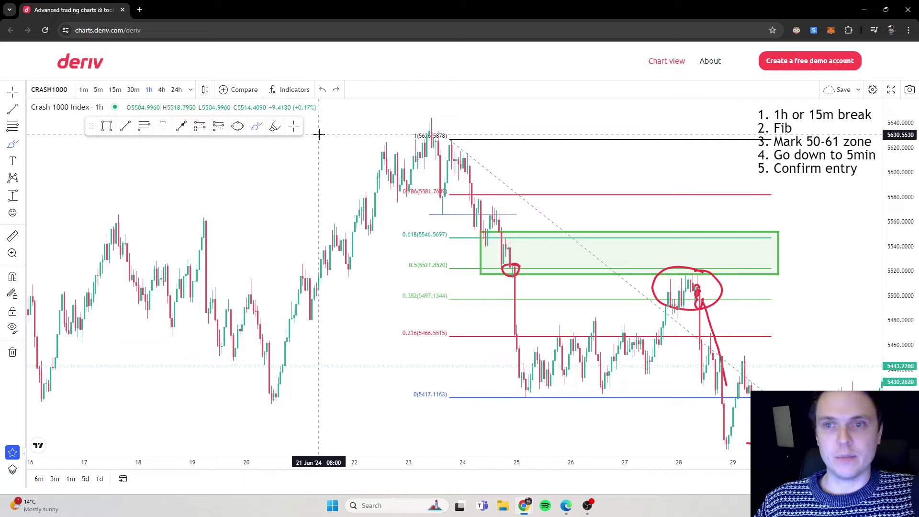
pyautogui.moveTo(761, 267); pyautogui.dragTo(582, 120)
pyautogui.scroll(3, 495, 231)
pyautogui.moveTo(483, 240); pyautogui.dragTo(506, 301)
pyautogui.hotkey('ctrl', 'z')
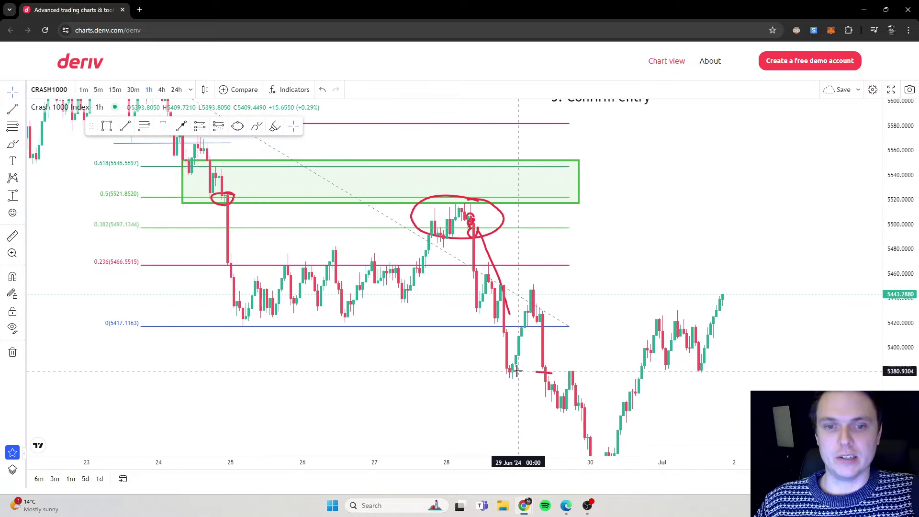
# Delete the green zone rectangle and the Fib Retracement.
pyautogui.moveTo(579, 334); pyautogui.dragTo(595, 348)
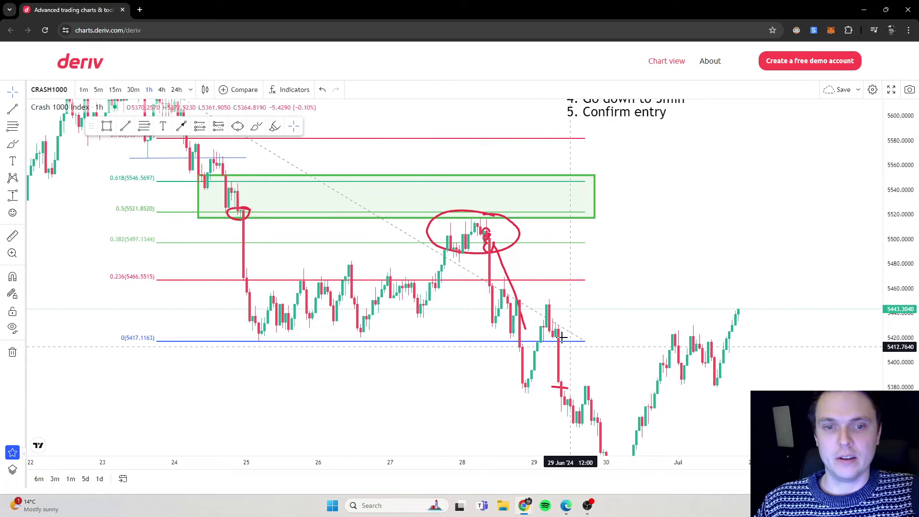
pyautogui.click(572, 217)
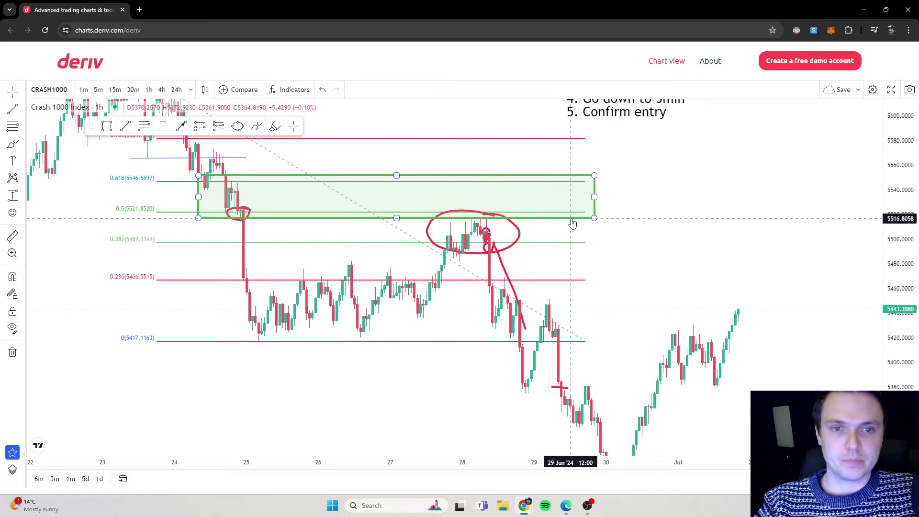
pyautogui.press('Delete')
pyautogui.click(550, 244)
pyautogui.press('Delete')
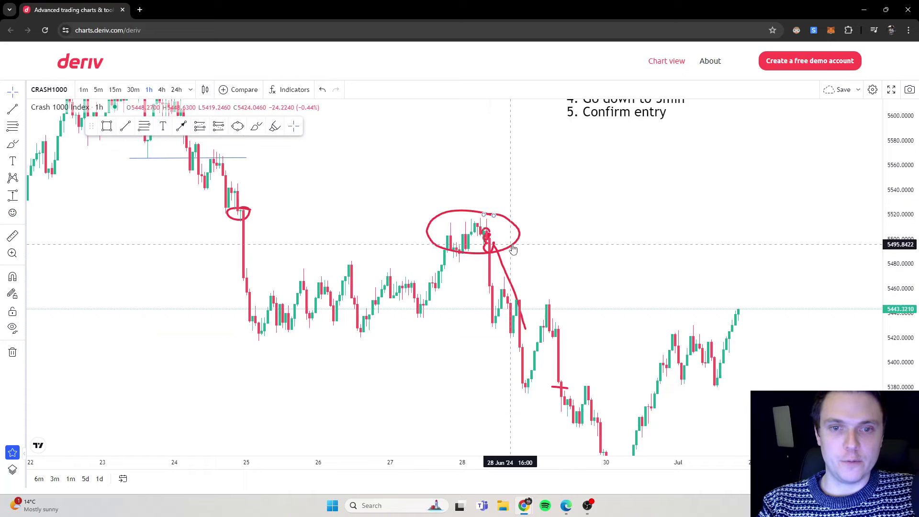
# Delete the red circles and stroke around the June highs and drop, and the blue trend line at the 23 June low.
pyautogui.click(228, 211)
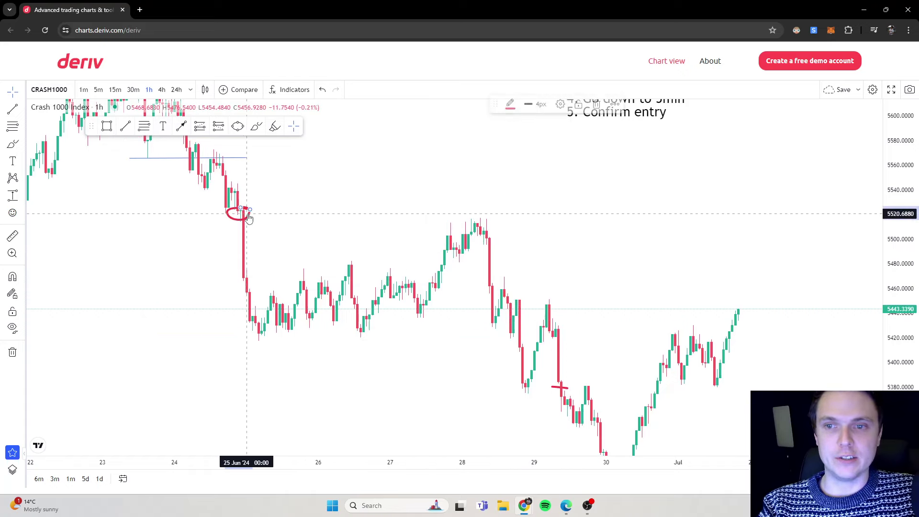
pyautogui.press('Delete')
pyautogui.click(234, 160)
pyautogui.press('Delete')
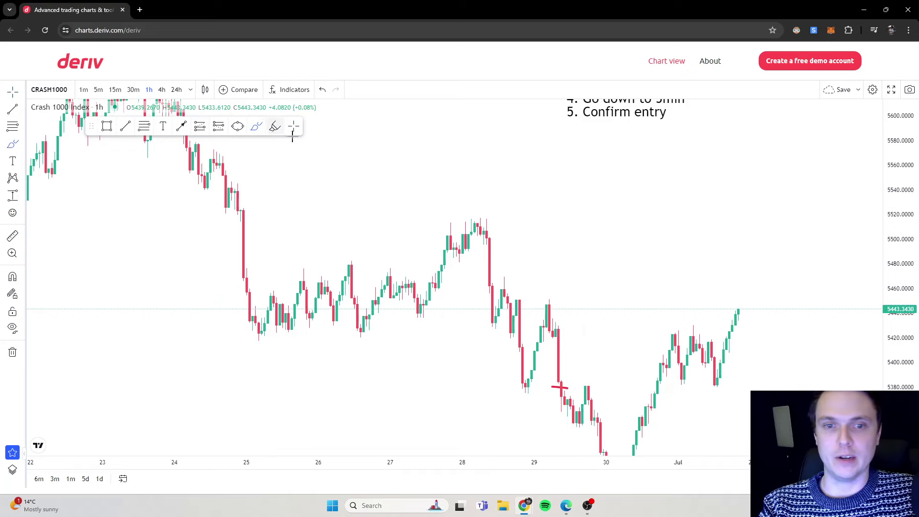
# Brush a large circle around the 28–29 June swing and a smaller one at its 29 June high.
pyautogui.moveTo(511, 282)
pyautogui.mouseDown()
pyautogui.moveTo(502, 281)
pyautogui.moveTo(539, 386)
pyautogui.moveTo(542, 286)
pyautogui.moveTo(517, 291)
pyautogui.mouseUp()
pyautogui.scroll(-3, 378, 192)
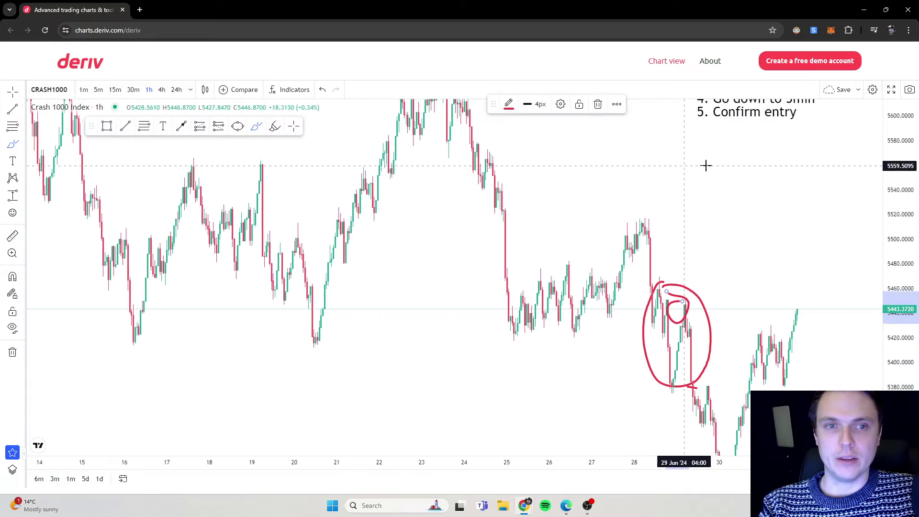
# Brush descending strokes along the 23–25 June drop and a roughly horizontal line linking the circled 24 June level to the circled 28 June high.
pyautogui.moveTo(459, 142)
pyautogui.mouseDown()
pyautogui.moveTo(481, 168)
pyautogui.moveTo(542, 301)
pyautogui.mouseUp()
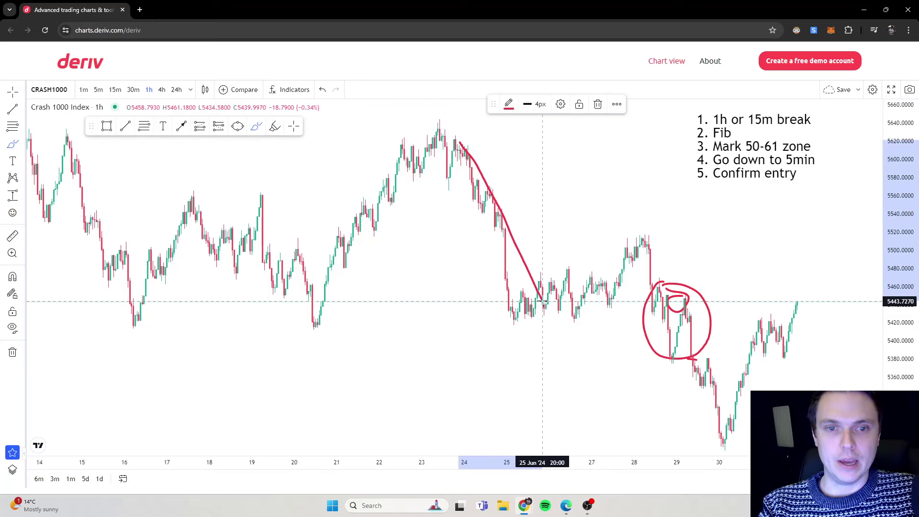
pyautogui.moveTo(508, 228)
pyautogui.mouseDown()
pyautogui.moveTo(493, 237)
pyautogui.moveTo(661, 236)
pyautogui.moveTo(650, 229)
pyautogui.mouseUp()
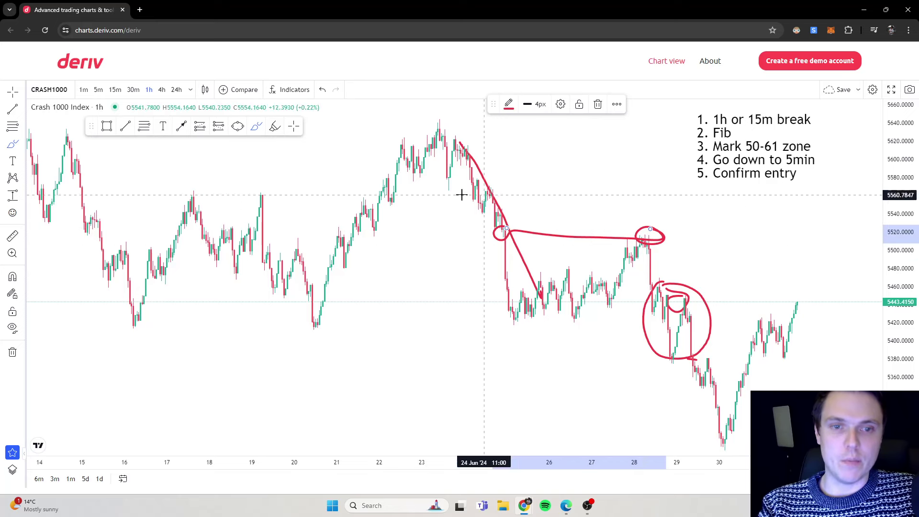
pyautogui.moveTo(446, 131); pyautogui.dragTo(524, 271)
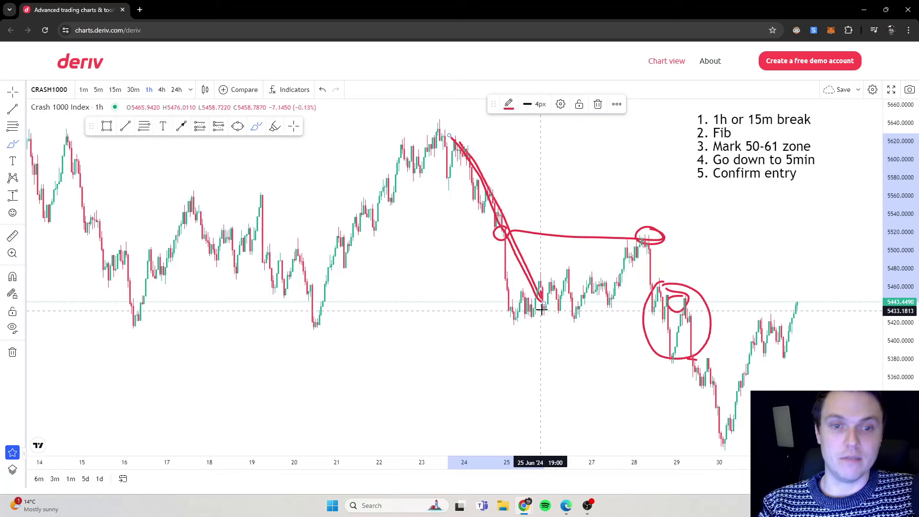
# Brush a descending arrow from the 28 June high toward the 30 June low and circle the 28 and 29 June highs as entries.
pyautogui.click(257, 126)
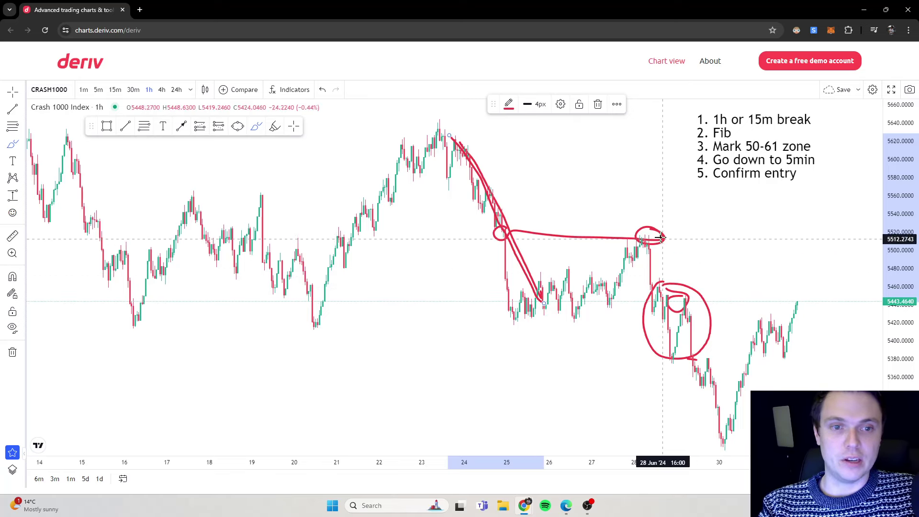
pyautogui.moveTo(663, 300)
pyautogui.mouseDown()
pyautogui.moveTo(708, 428)
pyautogui.moveTo(714, 411)
pyautogui.mouseUp()
pyautogui.moveTo(647, 234)
pyautogui.mouseDown()
pyautogui.moveTo(654, 254)
pyautogui.moveTo(646, 238)
pyautogui.mouseUp()
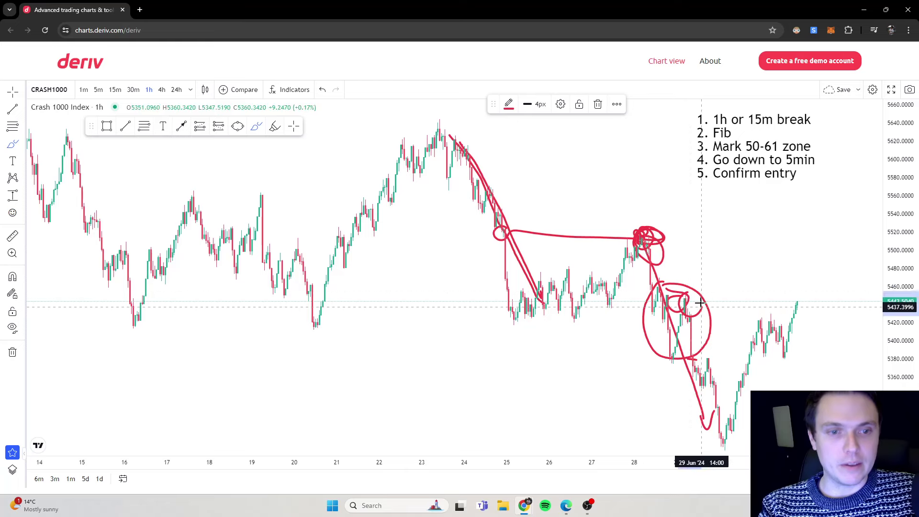
pyautogui.scroll(3, 696, 306)
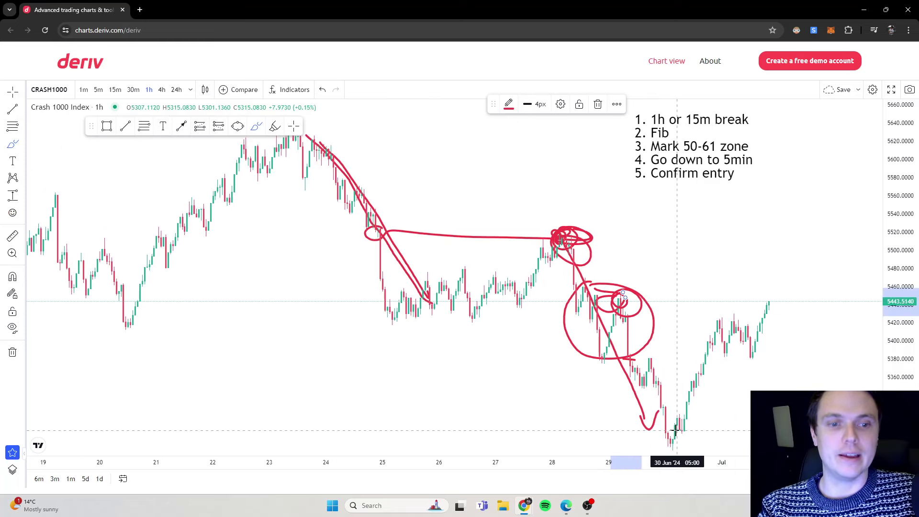